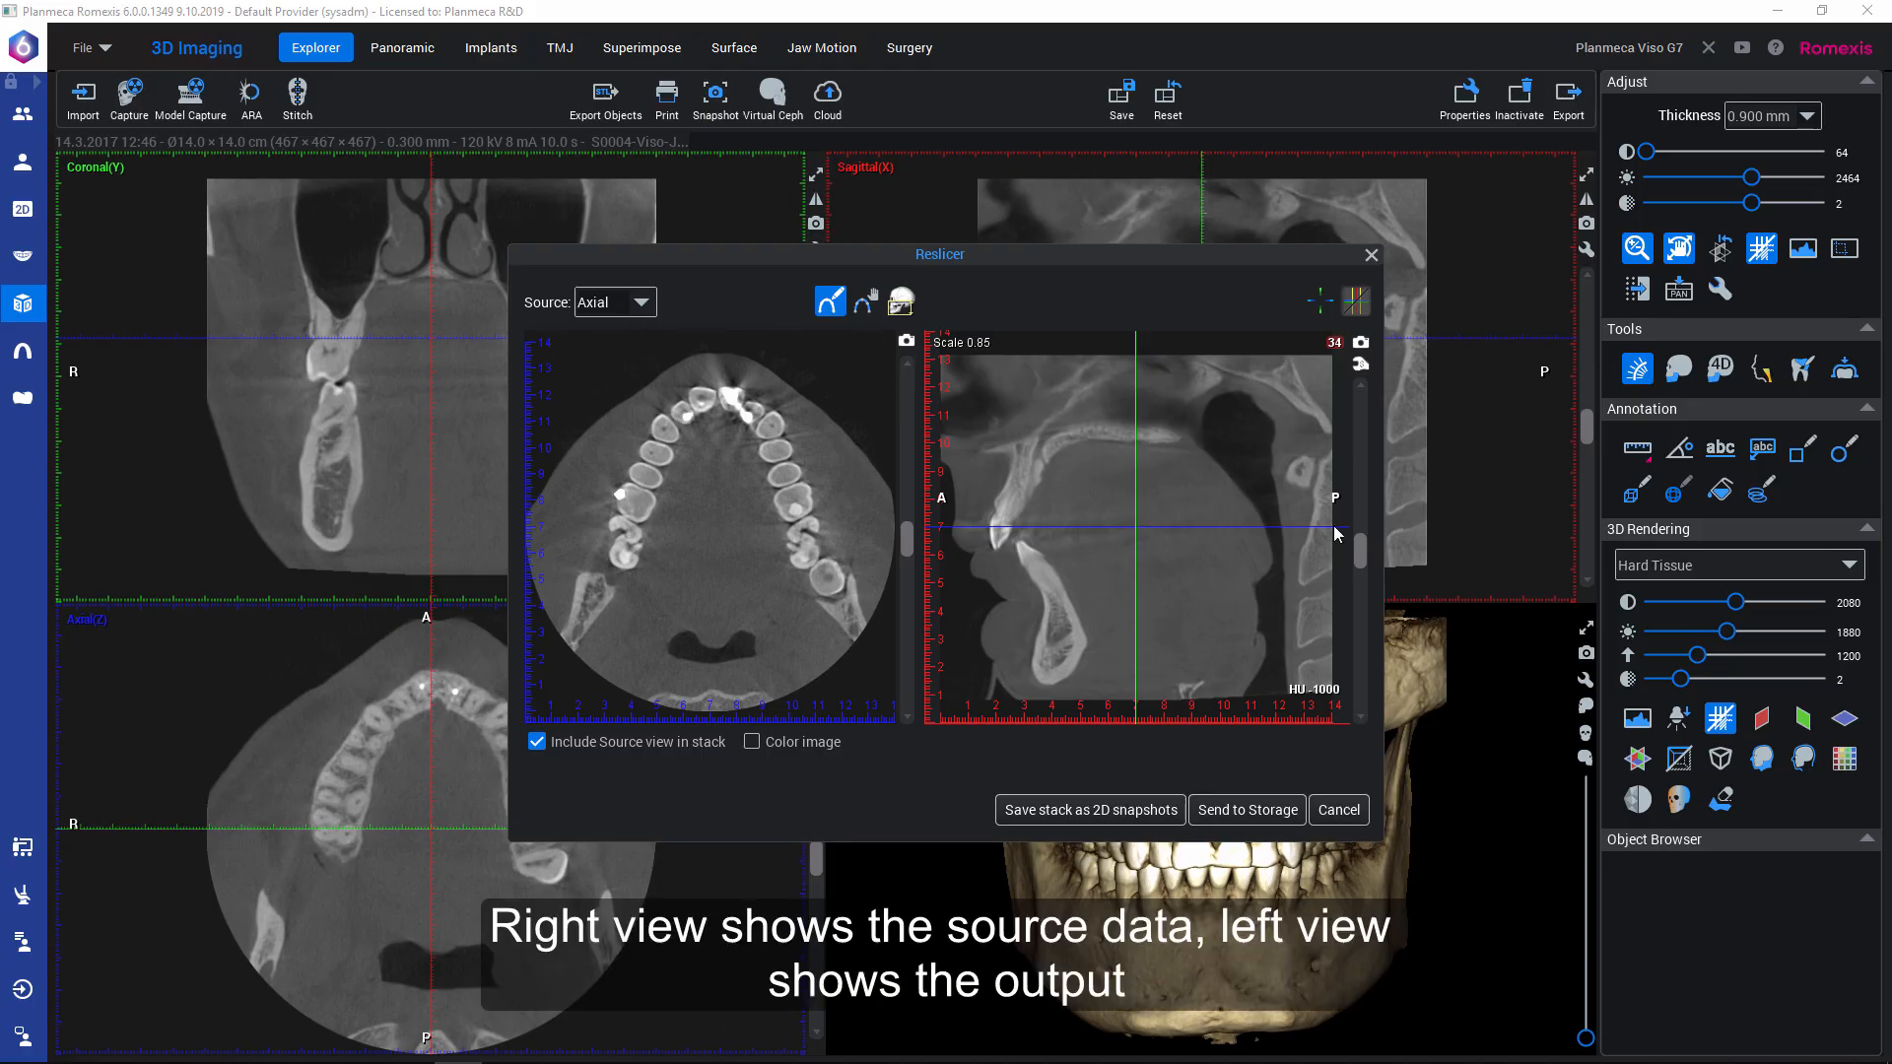
Set the distance between the slices in the Reslicer to 7.8 mm.
click(1362, 365)
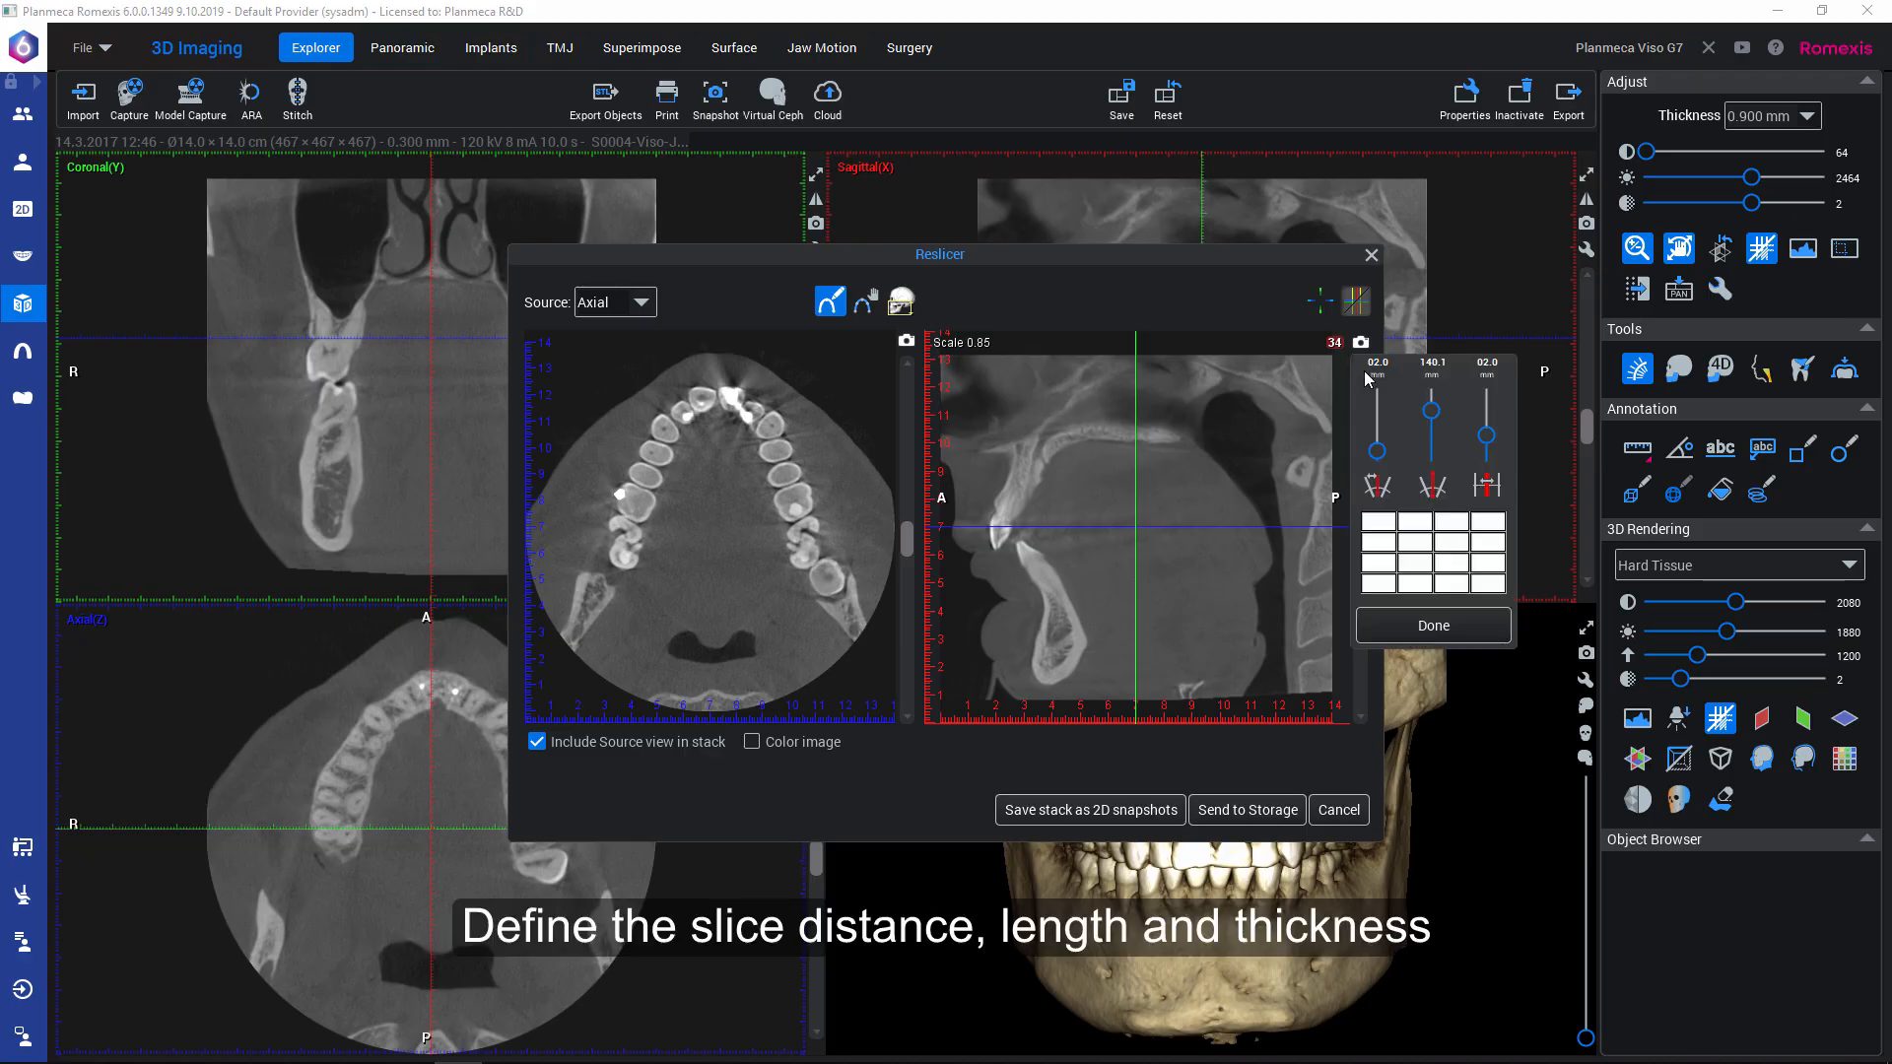
drag(1378, 455, 1374, 425)
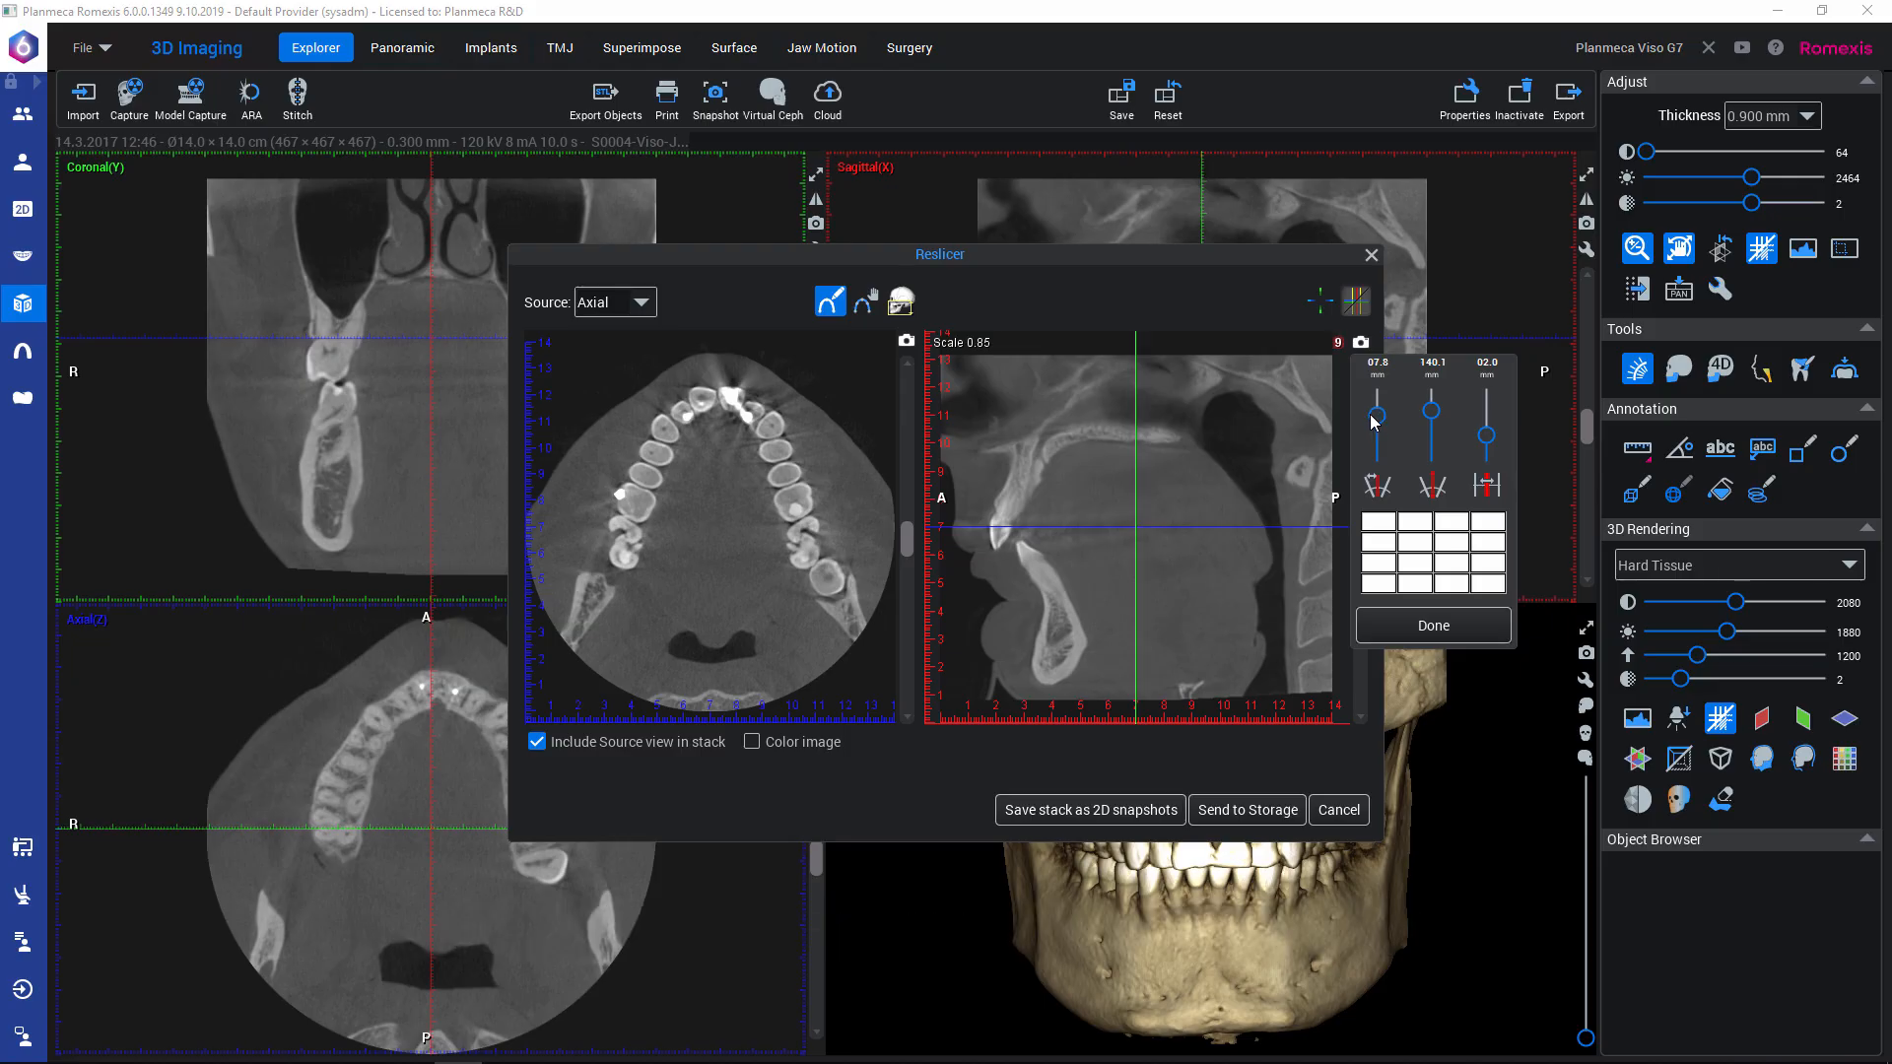
click(1400, 627)
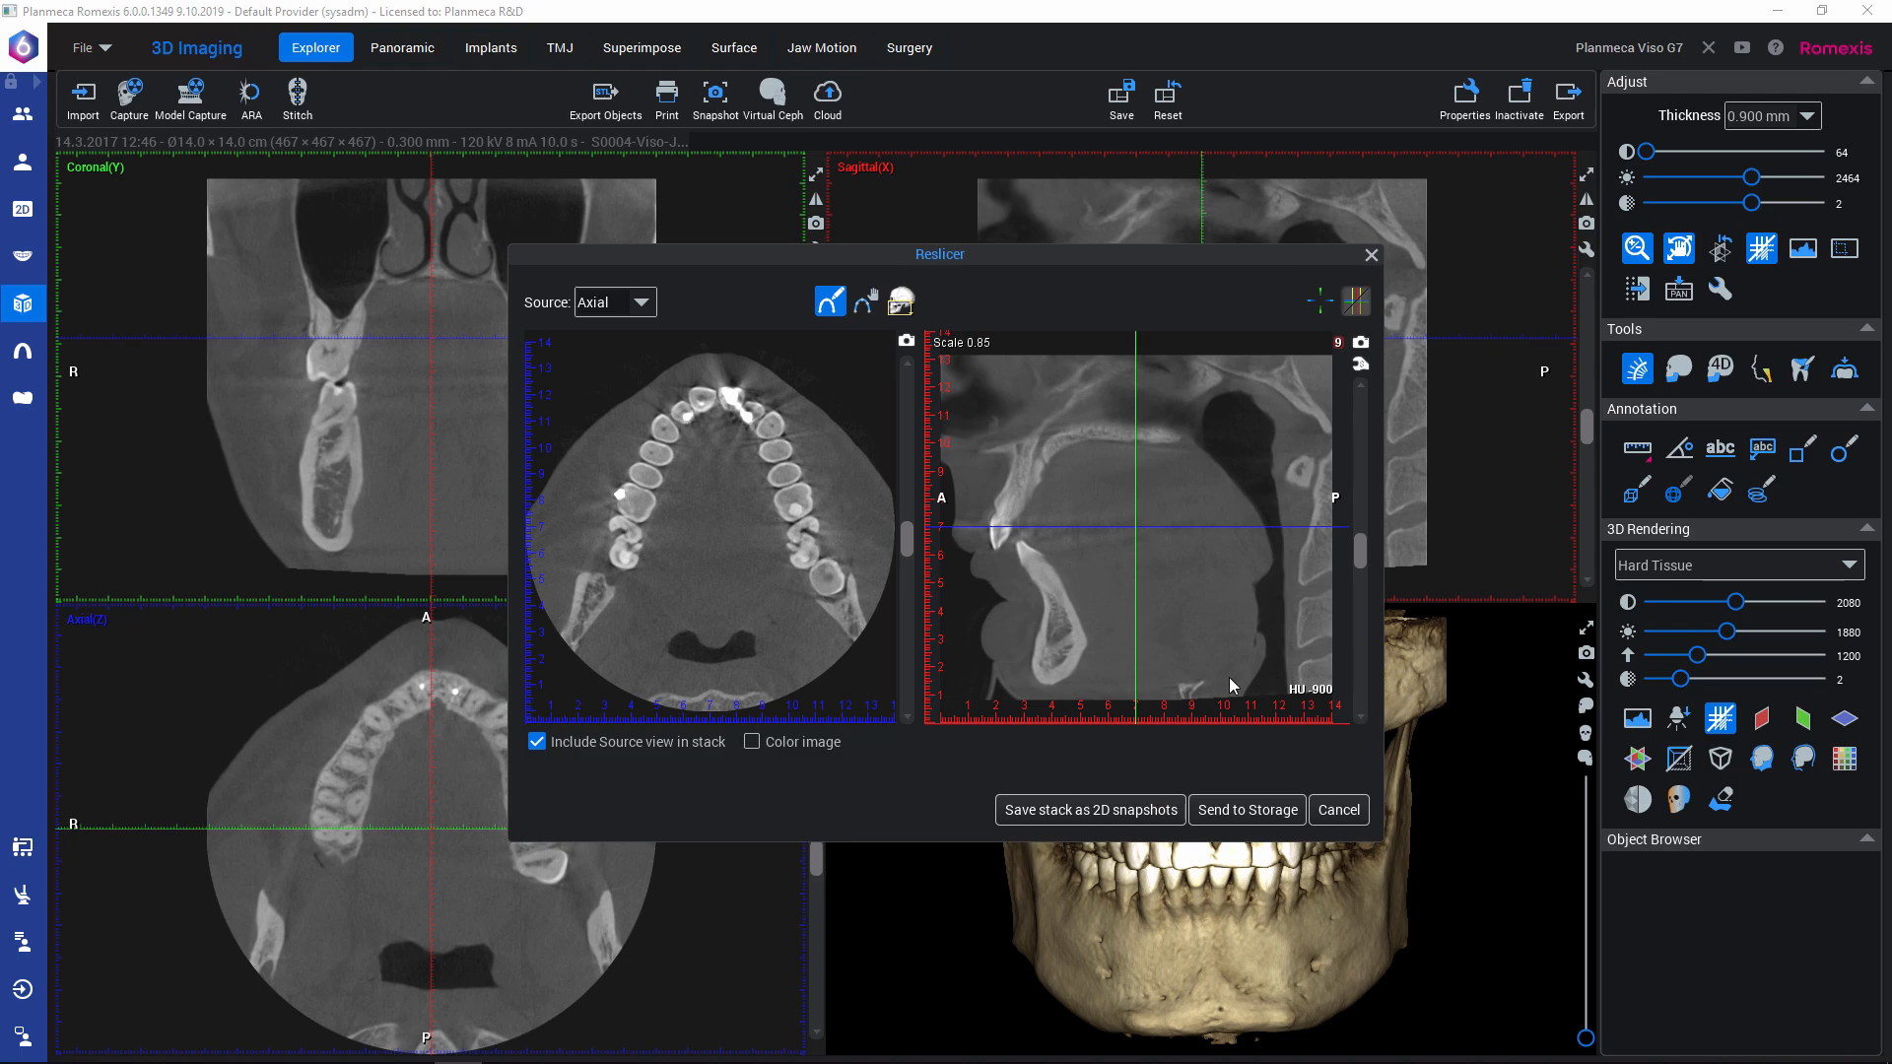
Keep the source view included in the stack and enable color image output.
click(535, 742)
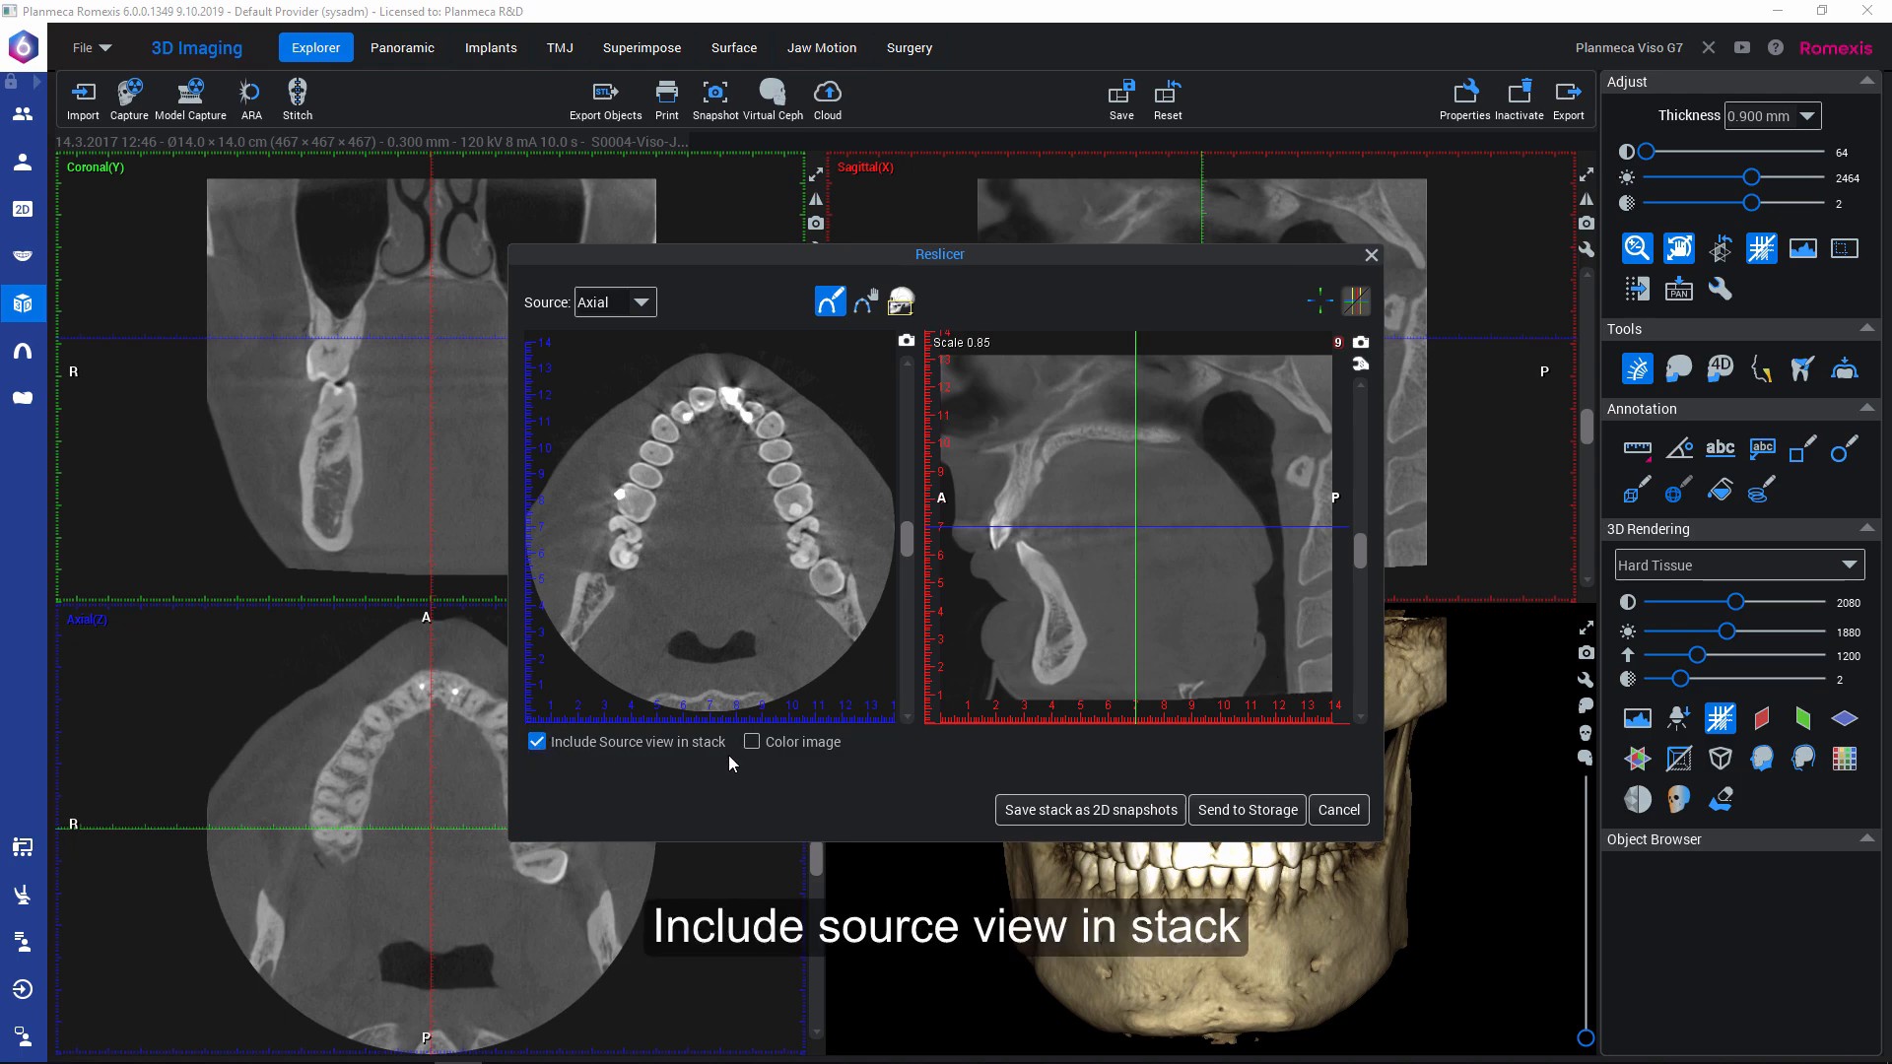
click(755, 746)
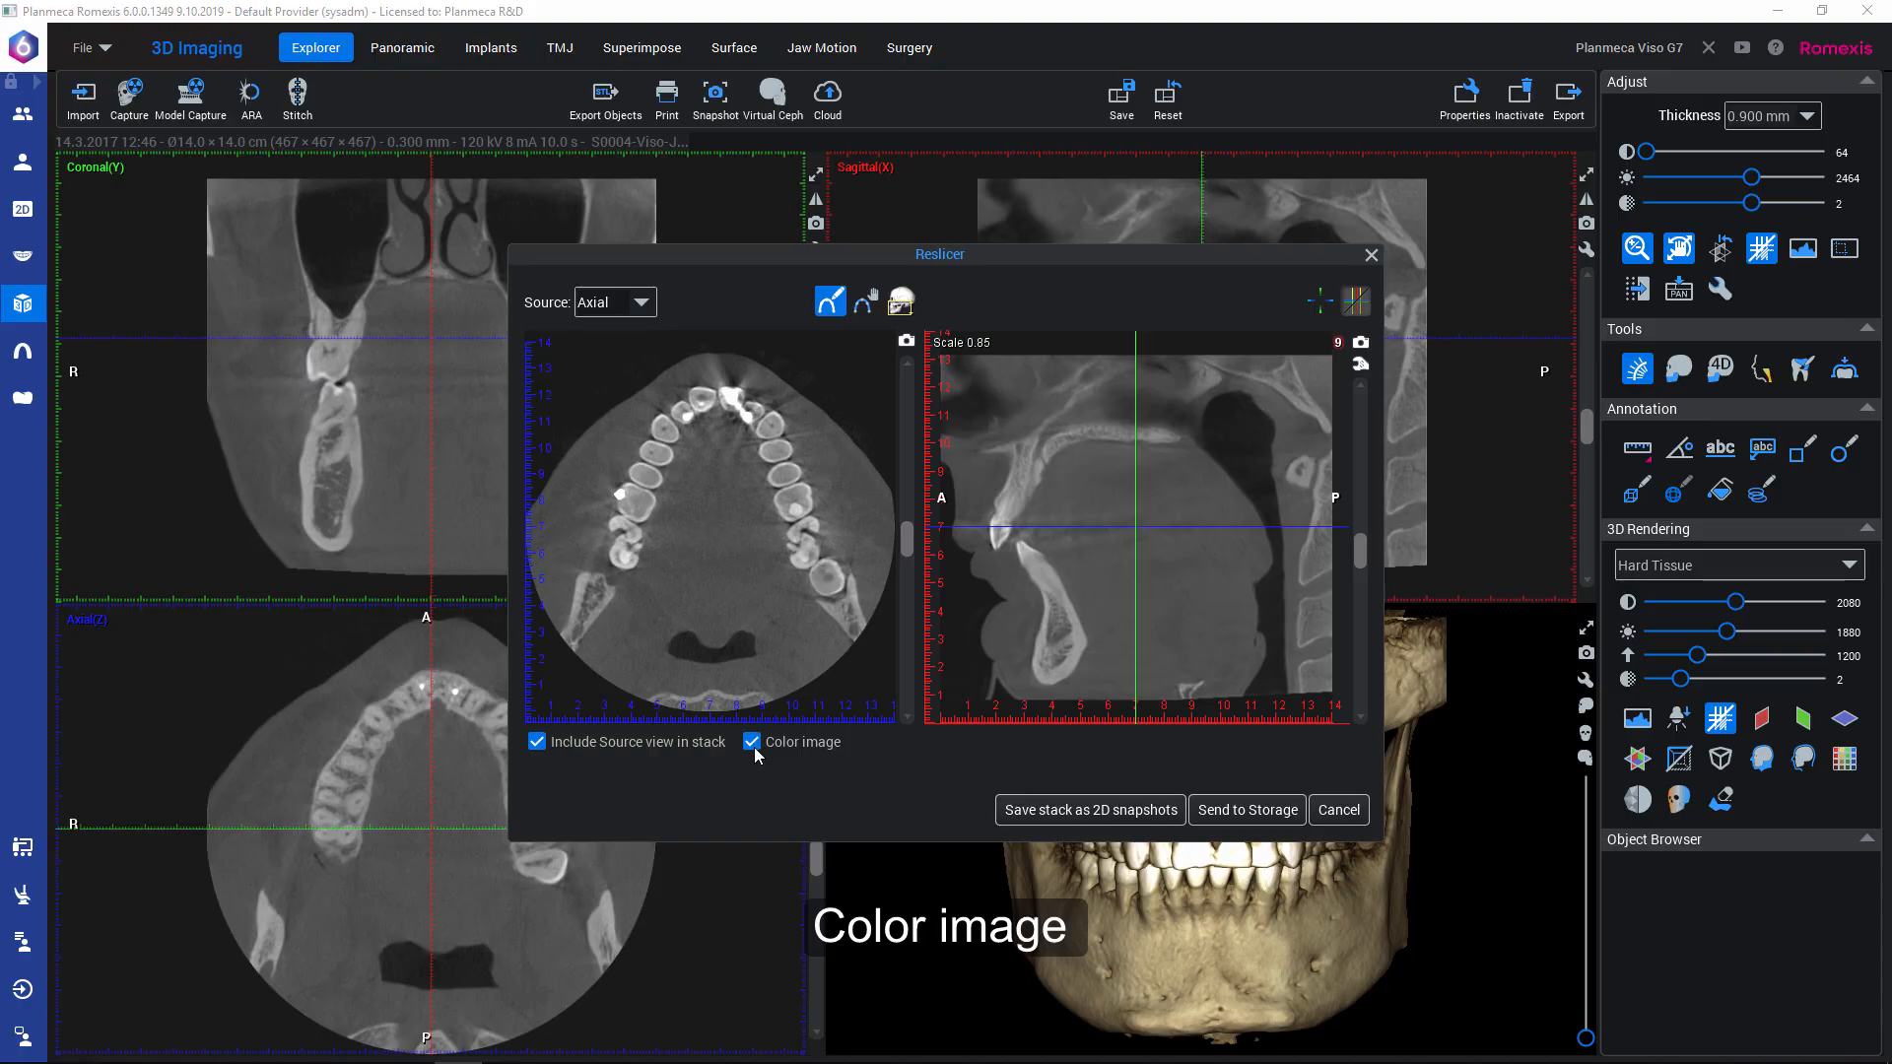
Keep the slice lines shown, hide the reference lines, and save the stack as 2D snapshots.
click(1355, 302)
click(1356, 302)
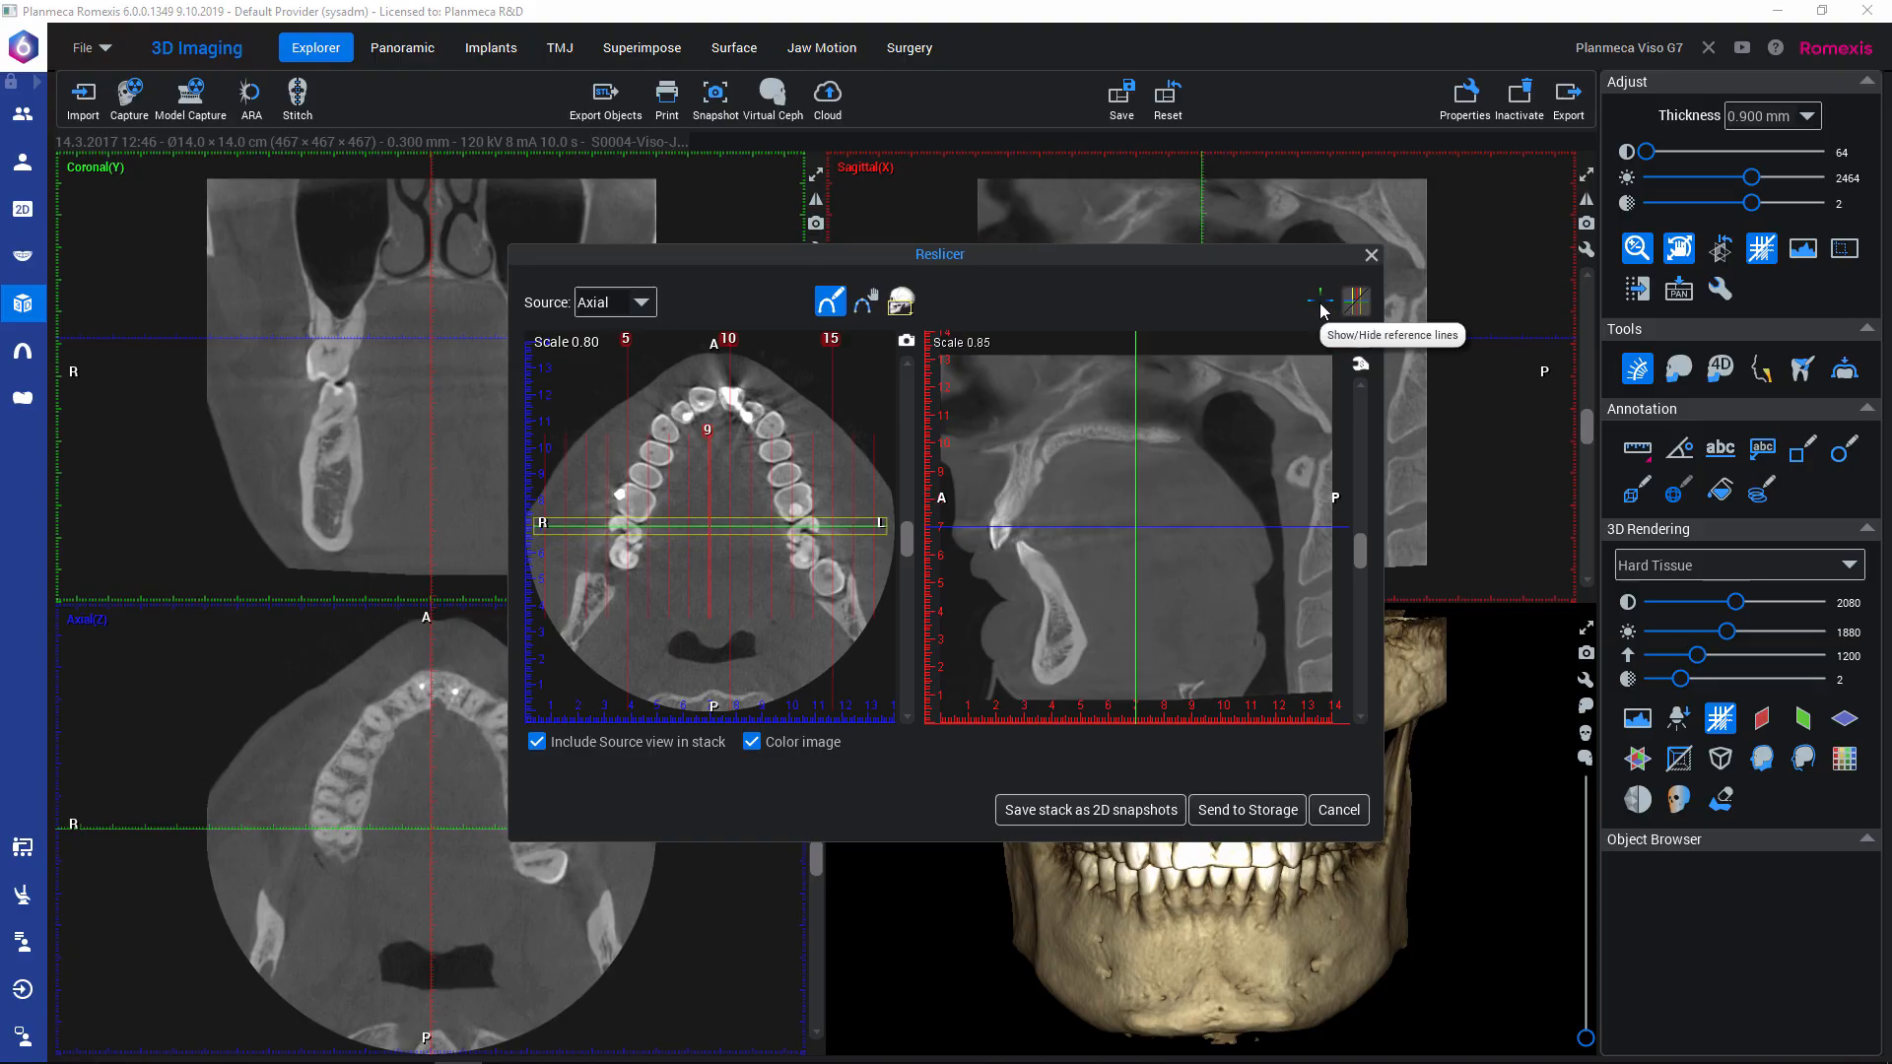
click(1322, 307)
click(1117, 814)
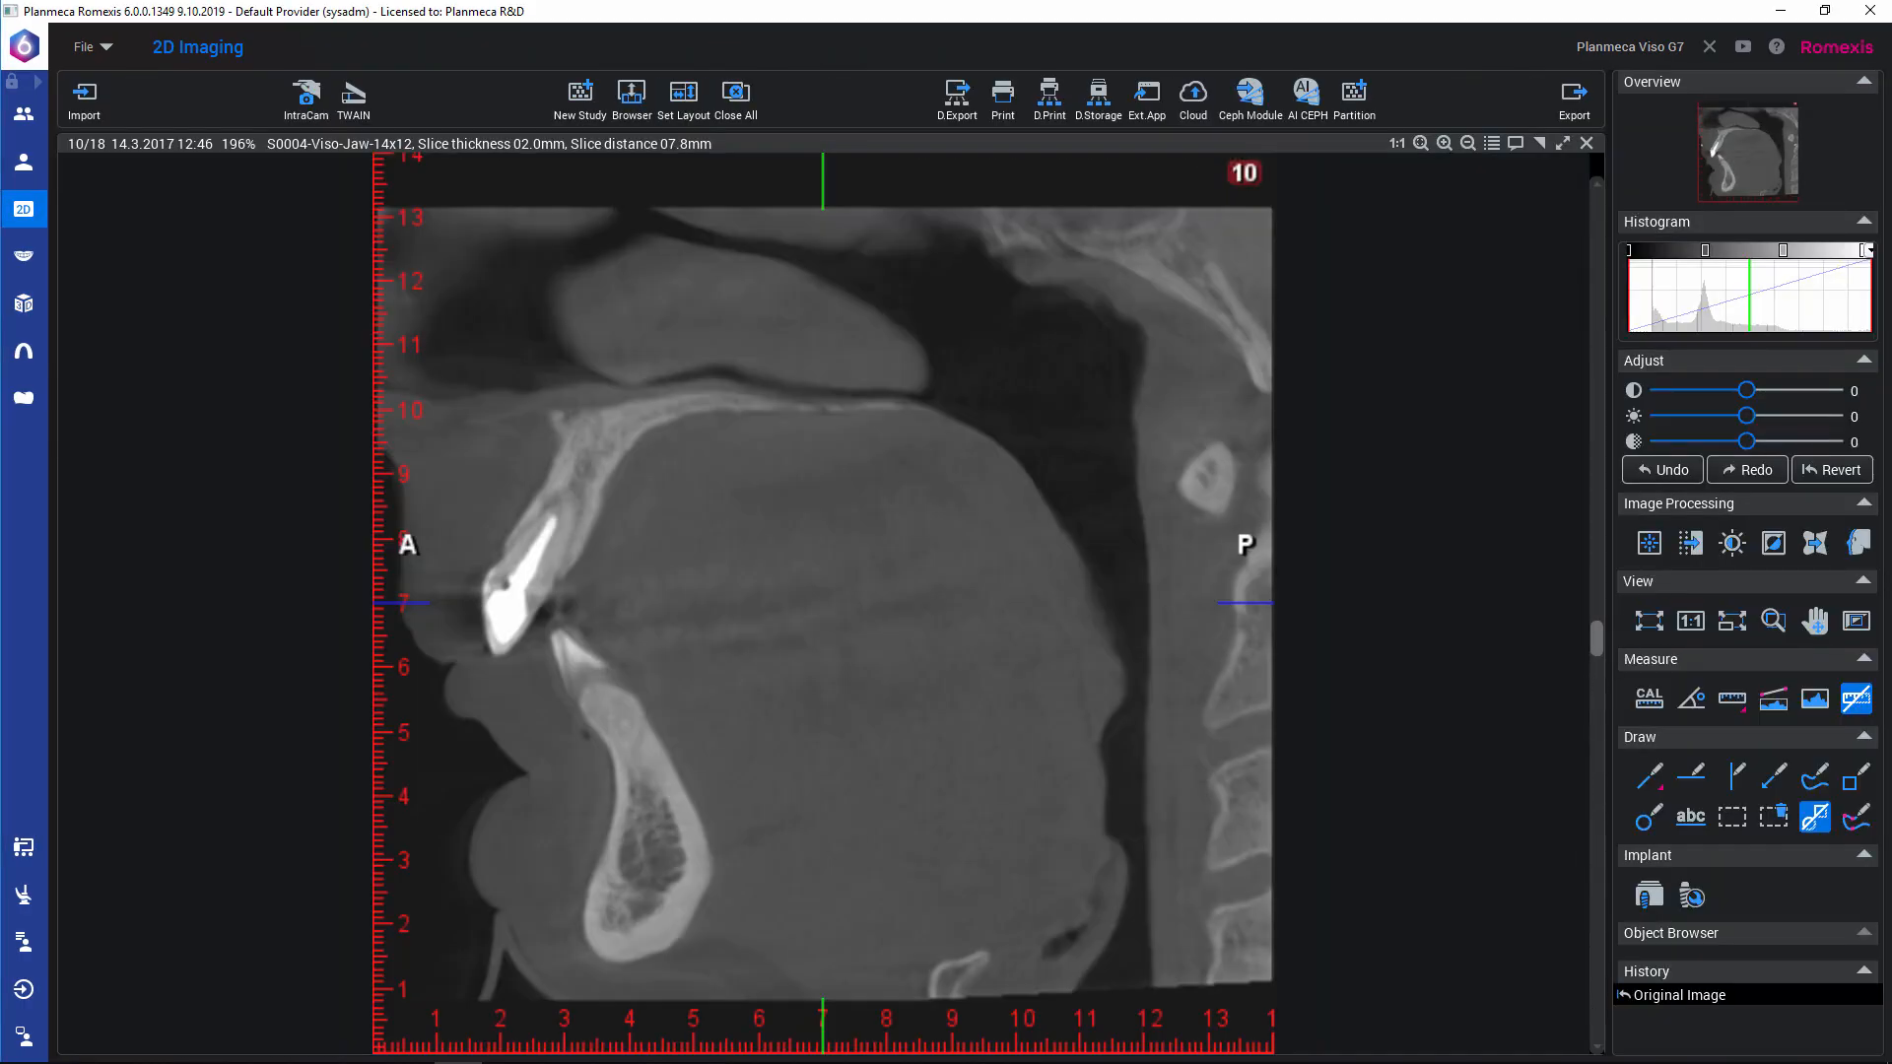
Review the saved 2D stack through to the source image and back to the first slice, and close all images.
scroll(1600, 1052, down, 6)
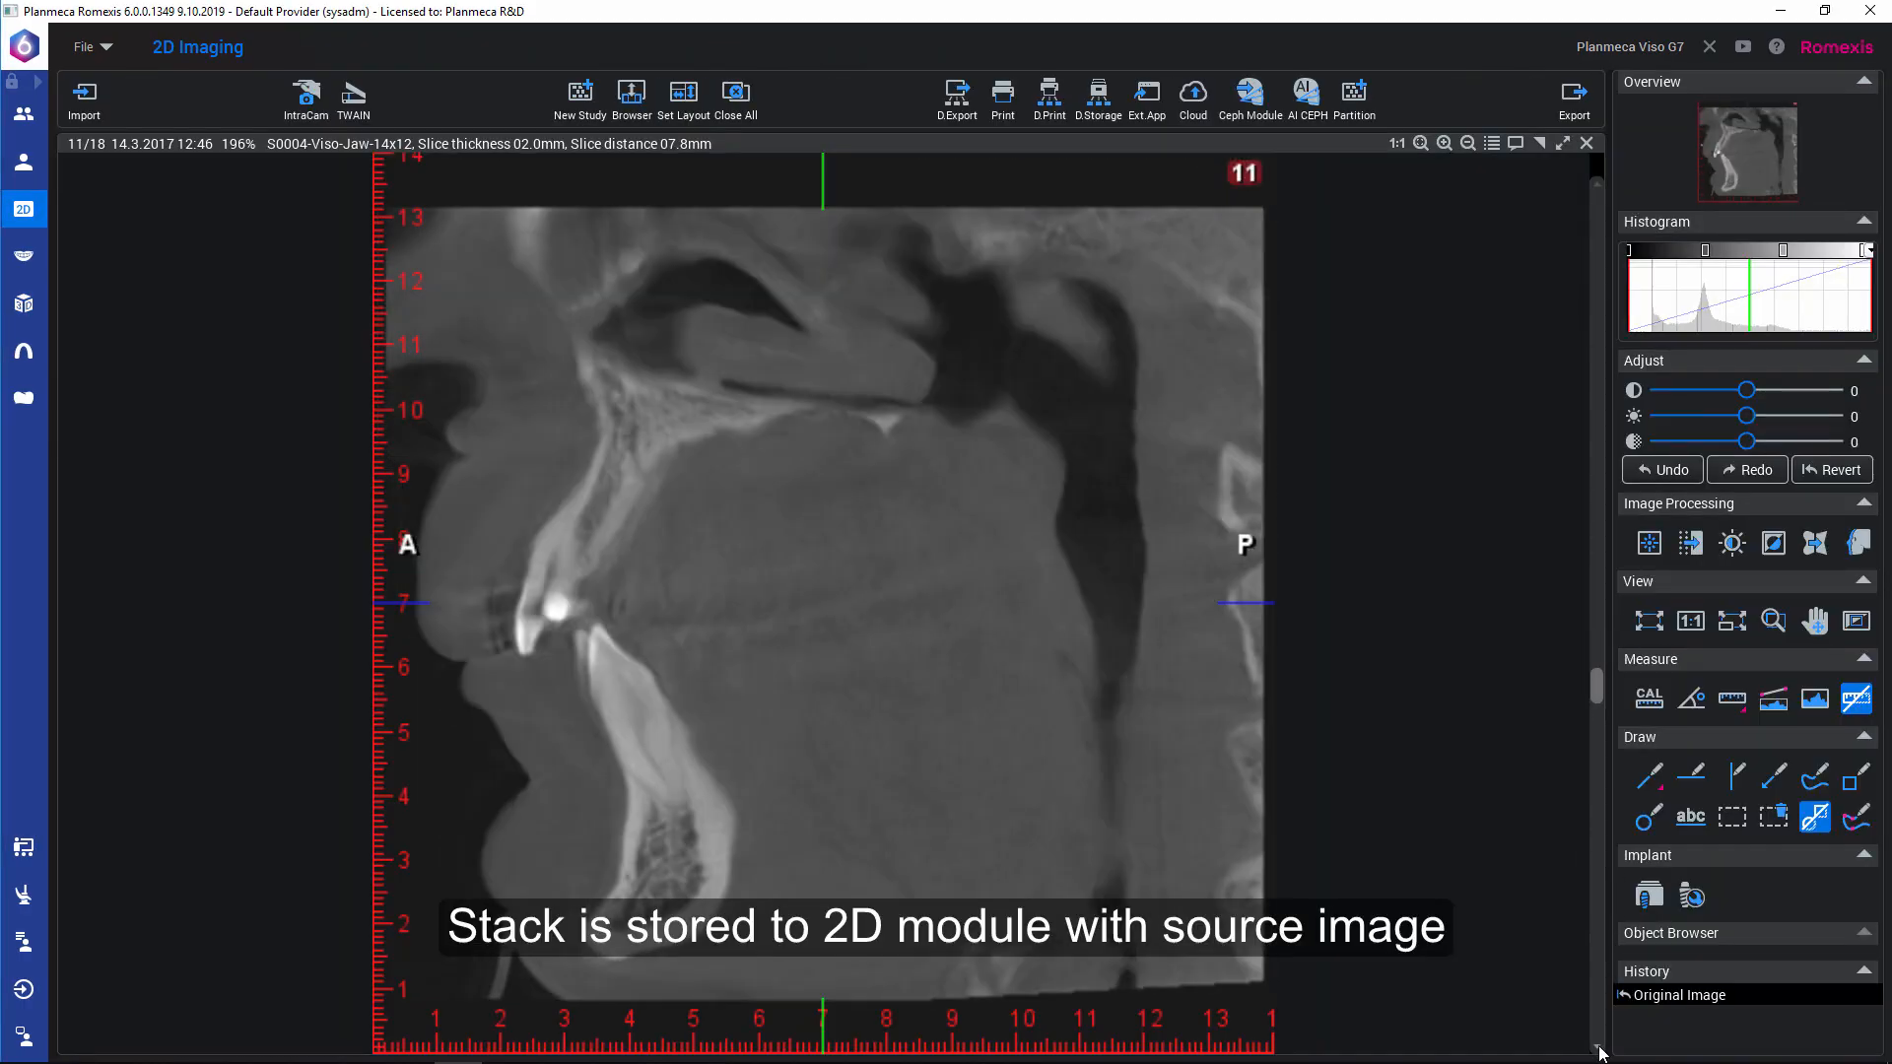
scroll(1599, 1052, down, 2)
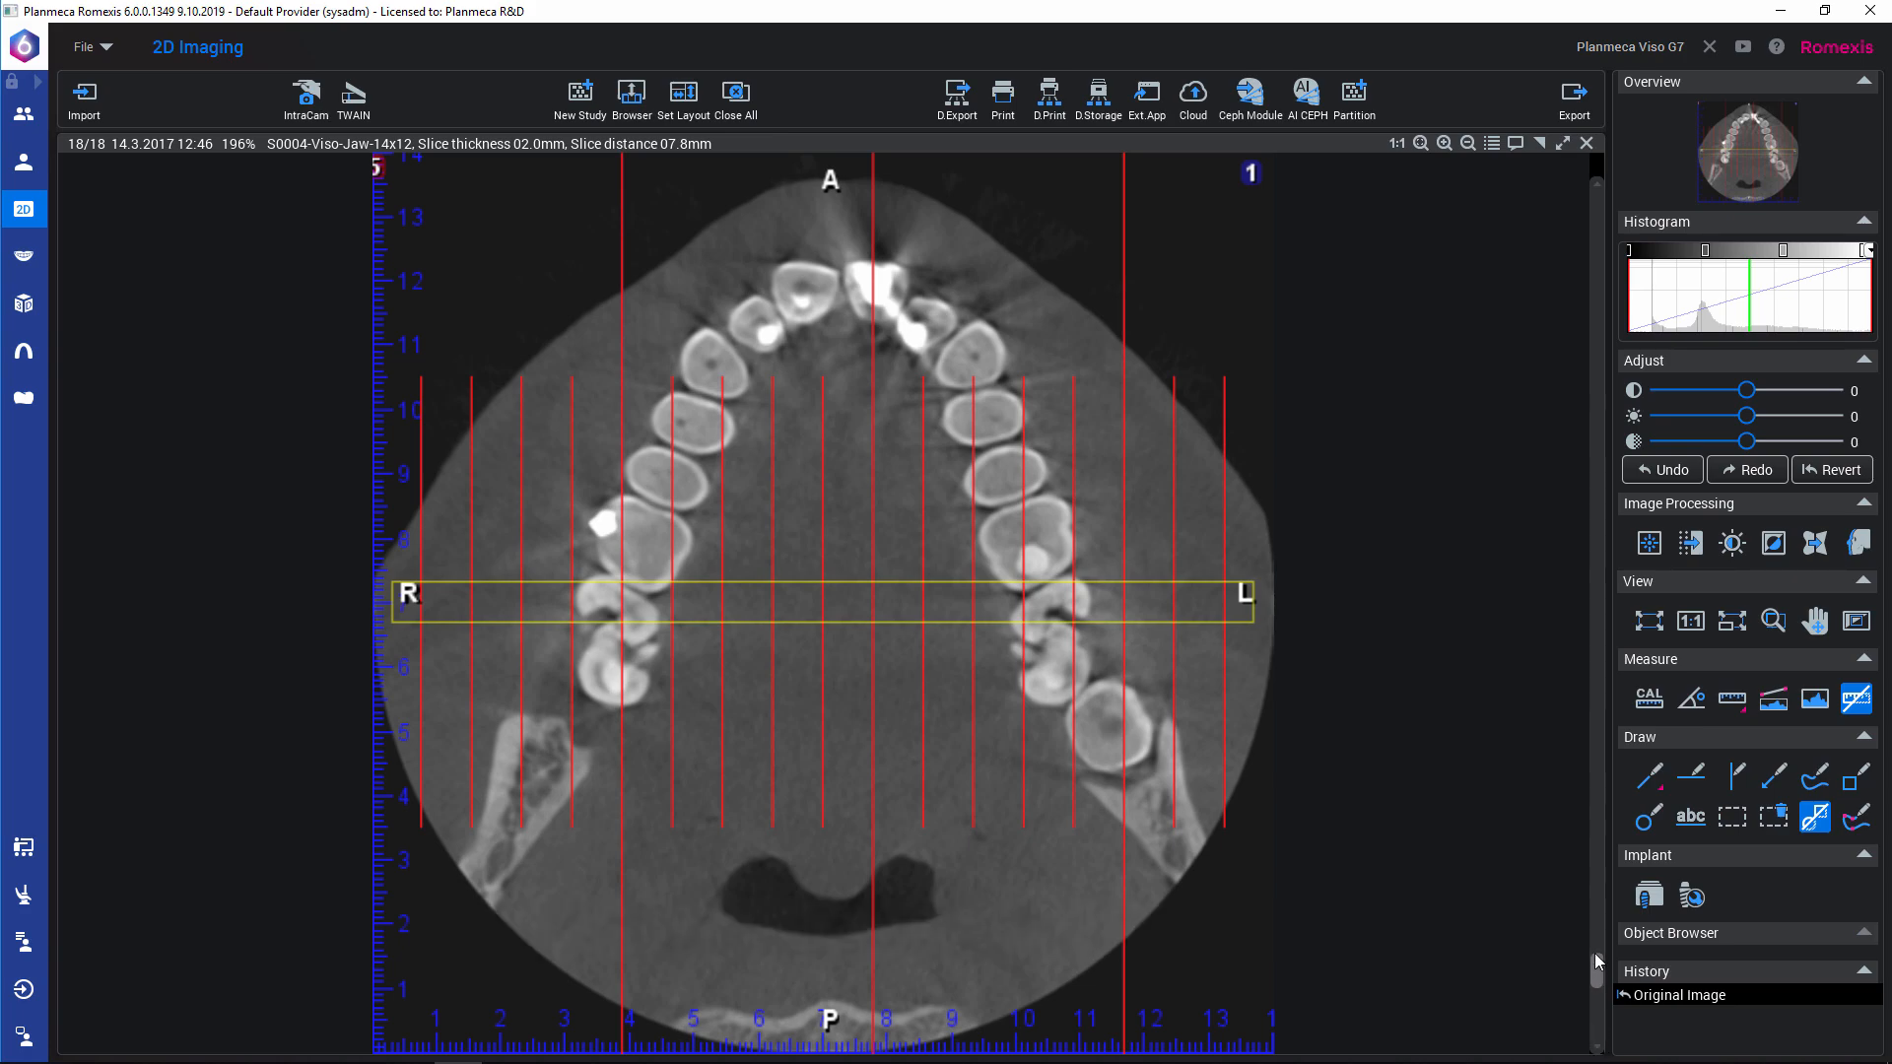
click(1599, 189)
click(1596, 187)
click(1595, 187)
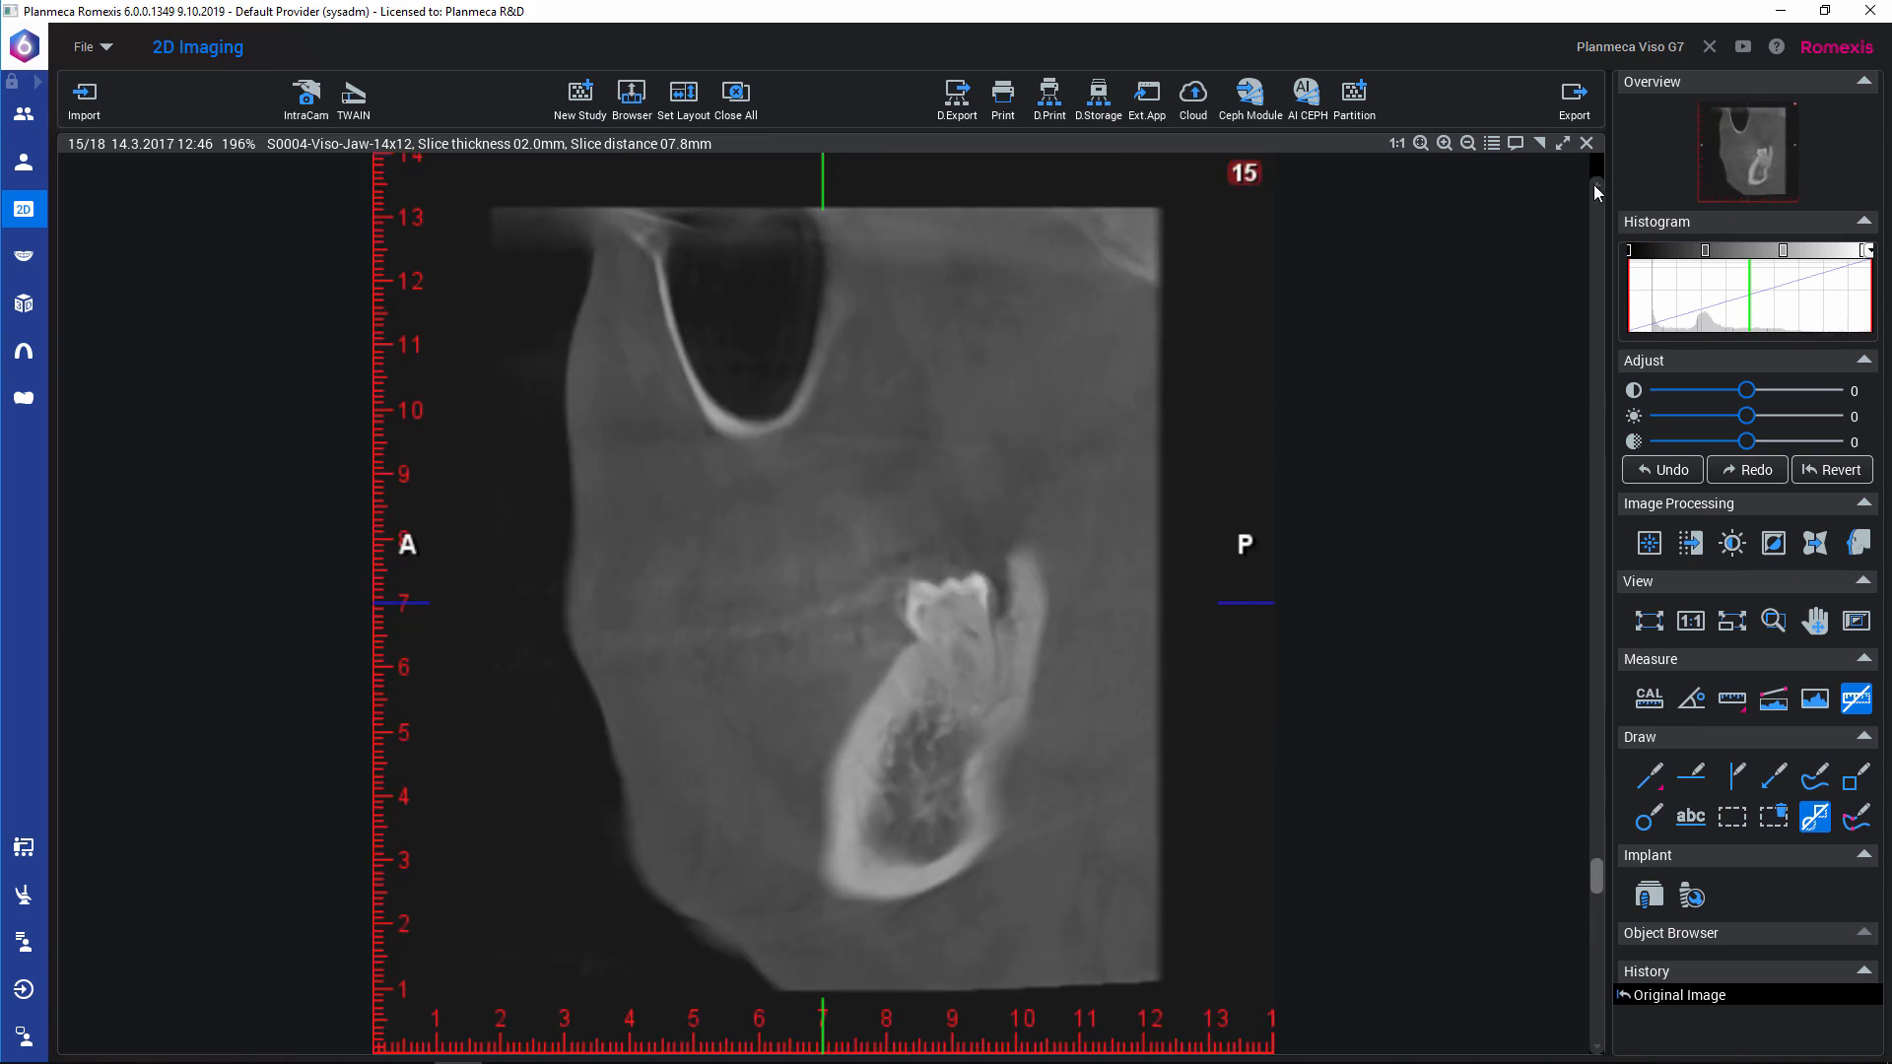
click(1595, 187)
click(1595, 187)
click(1595, 188)
click(1596, 187)
click(1595, 187)
click(1597, 189)
click(1597, 188)
click(1597, 188)
click(1597, 188)
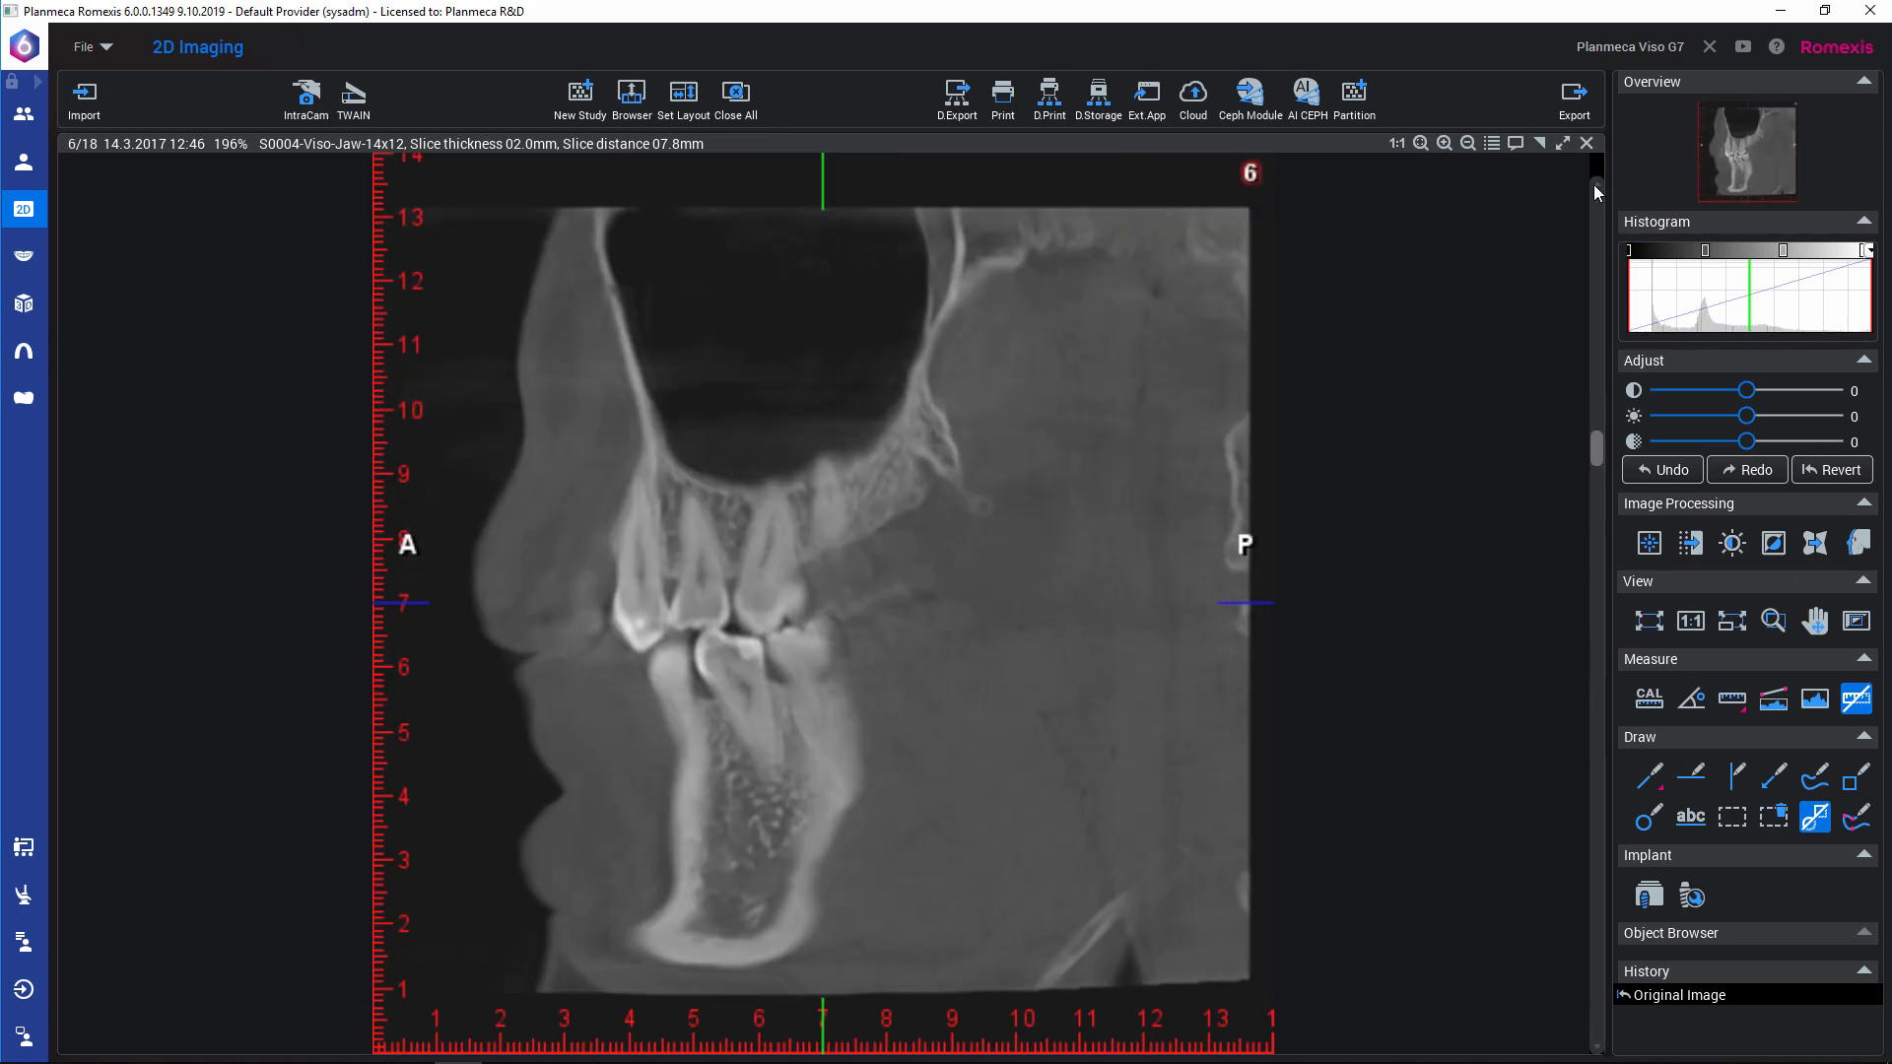
click(1598, 188)
click(1597, 188)
click(1597, 188)
click(1597, 189)
click(1597, 188)
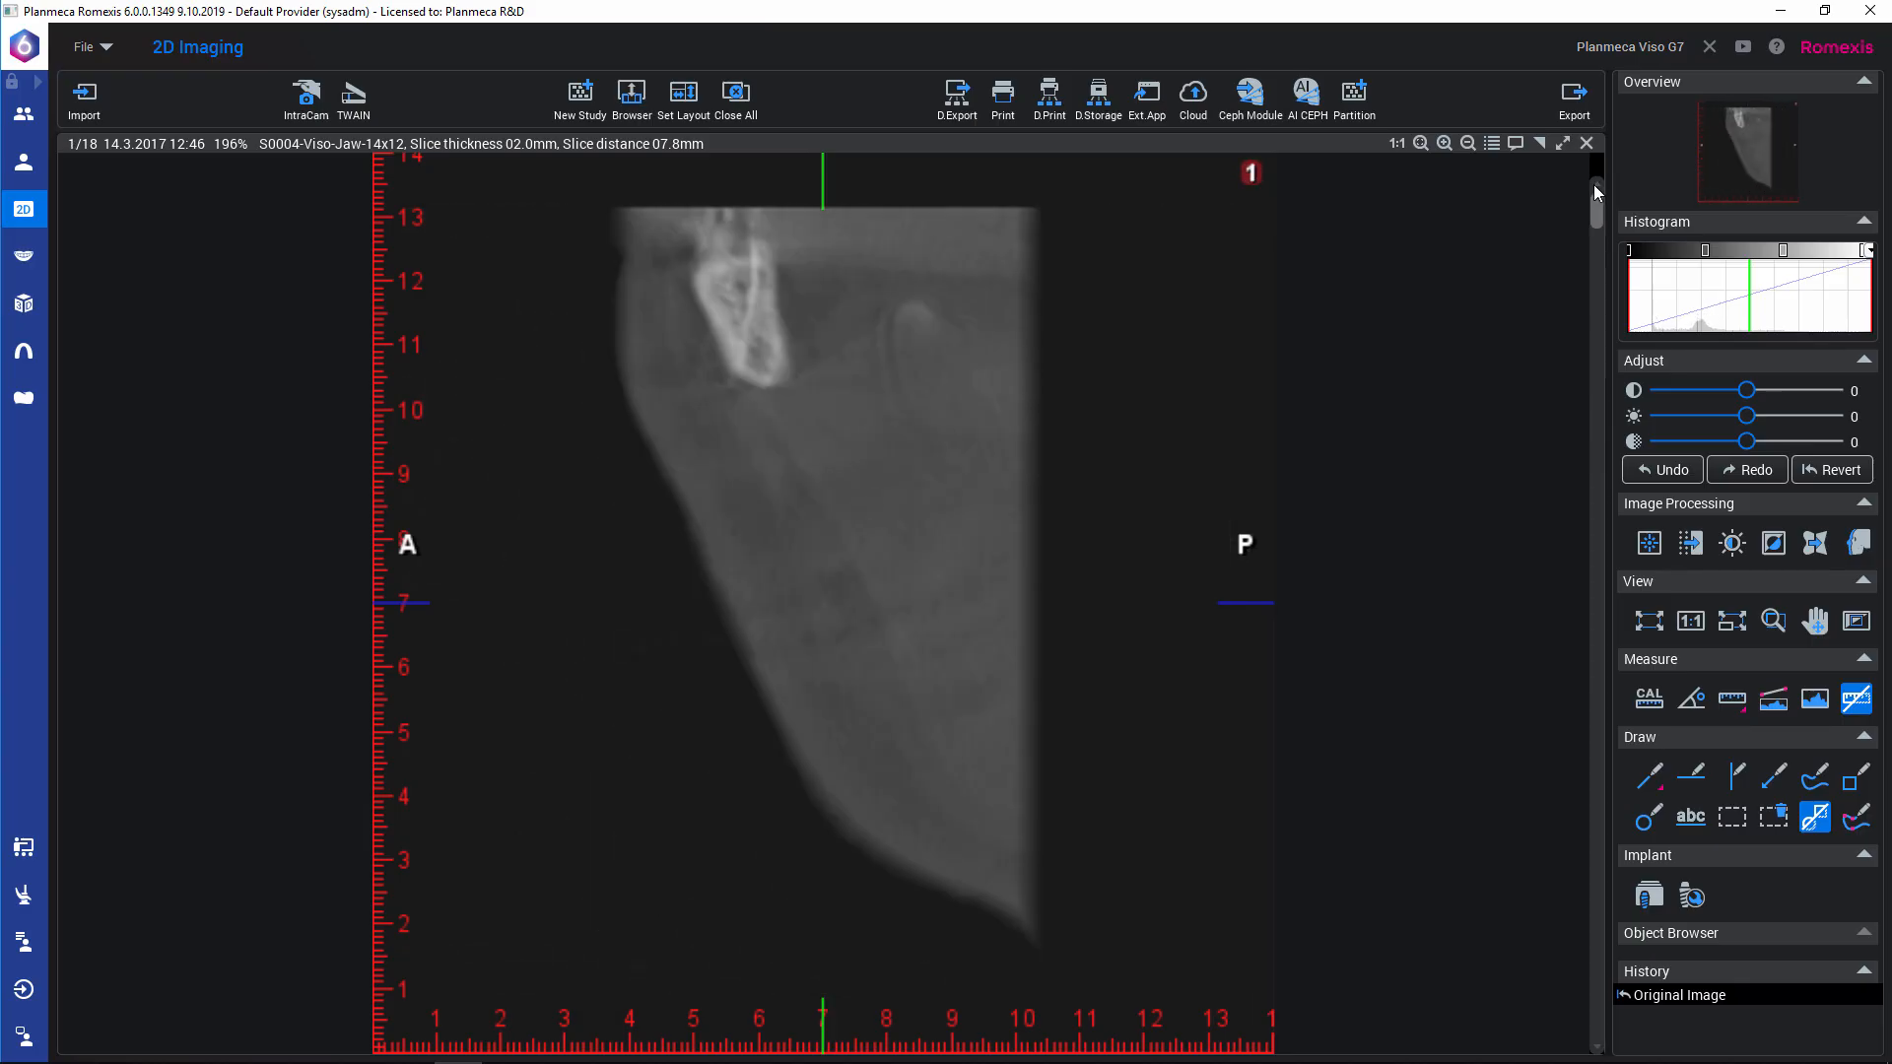
click(741, 109)
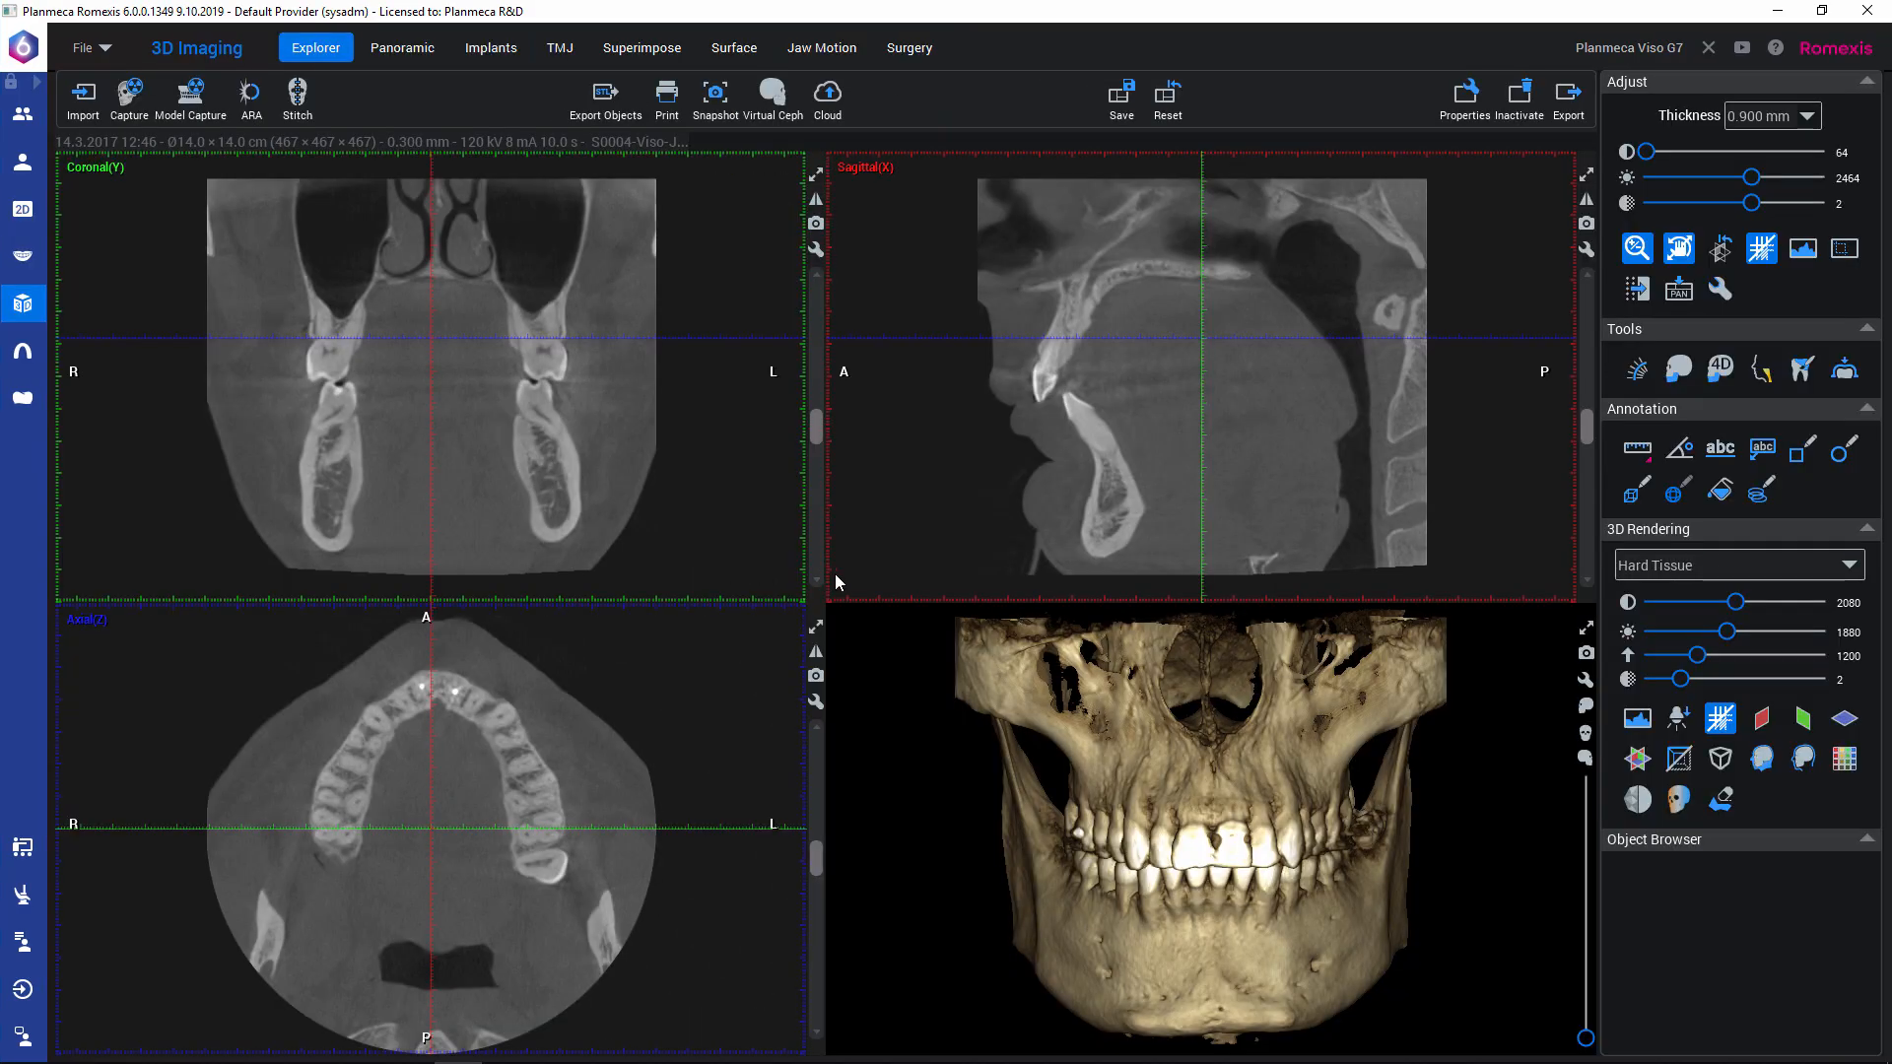
Open the Reslicer on the 3D volume and set the source data to Coronal.
click(1635, 373)
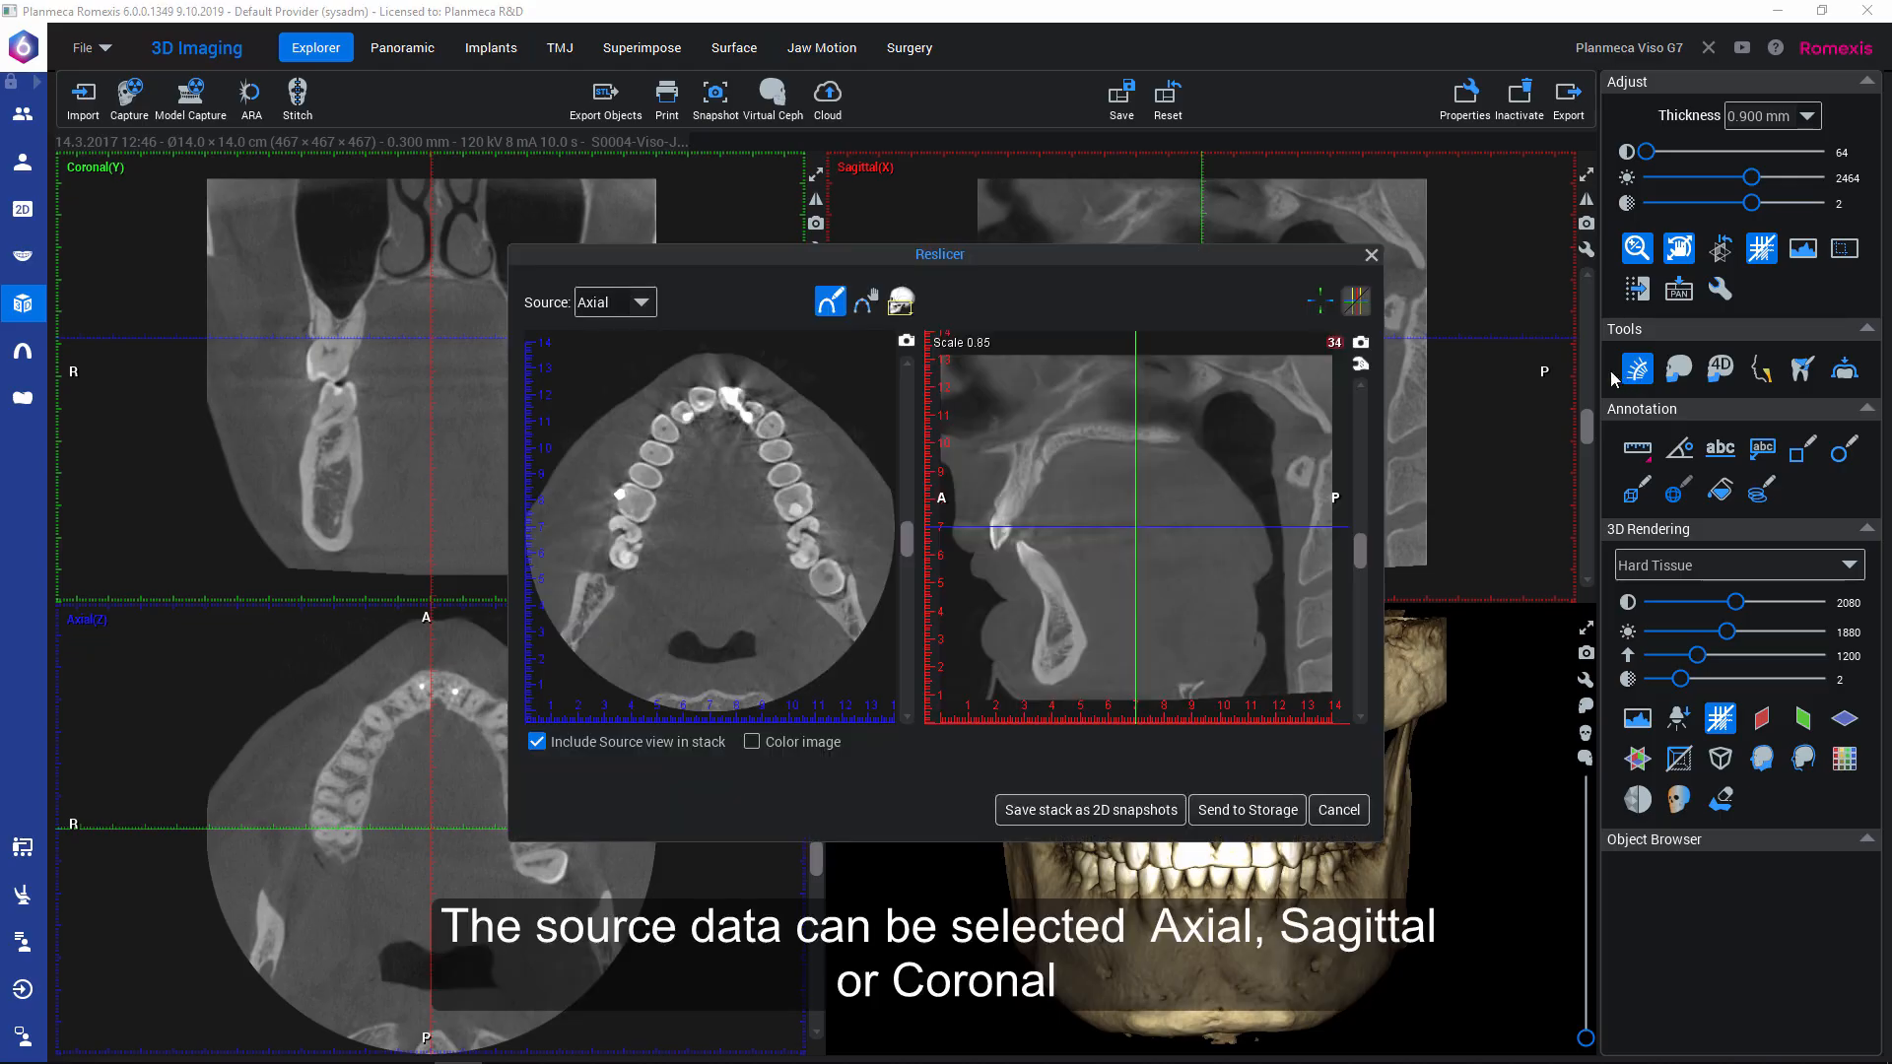
click(646, 304)
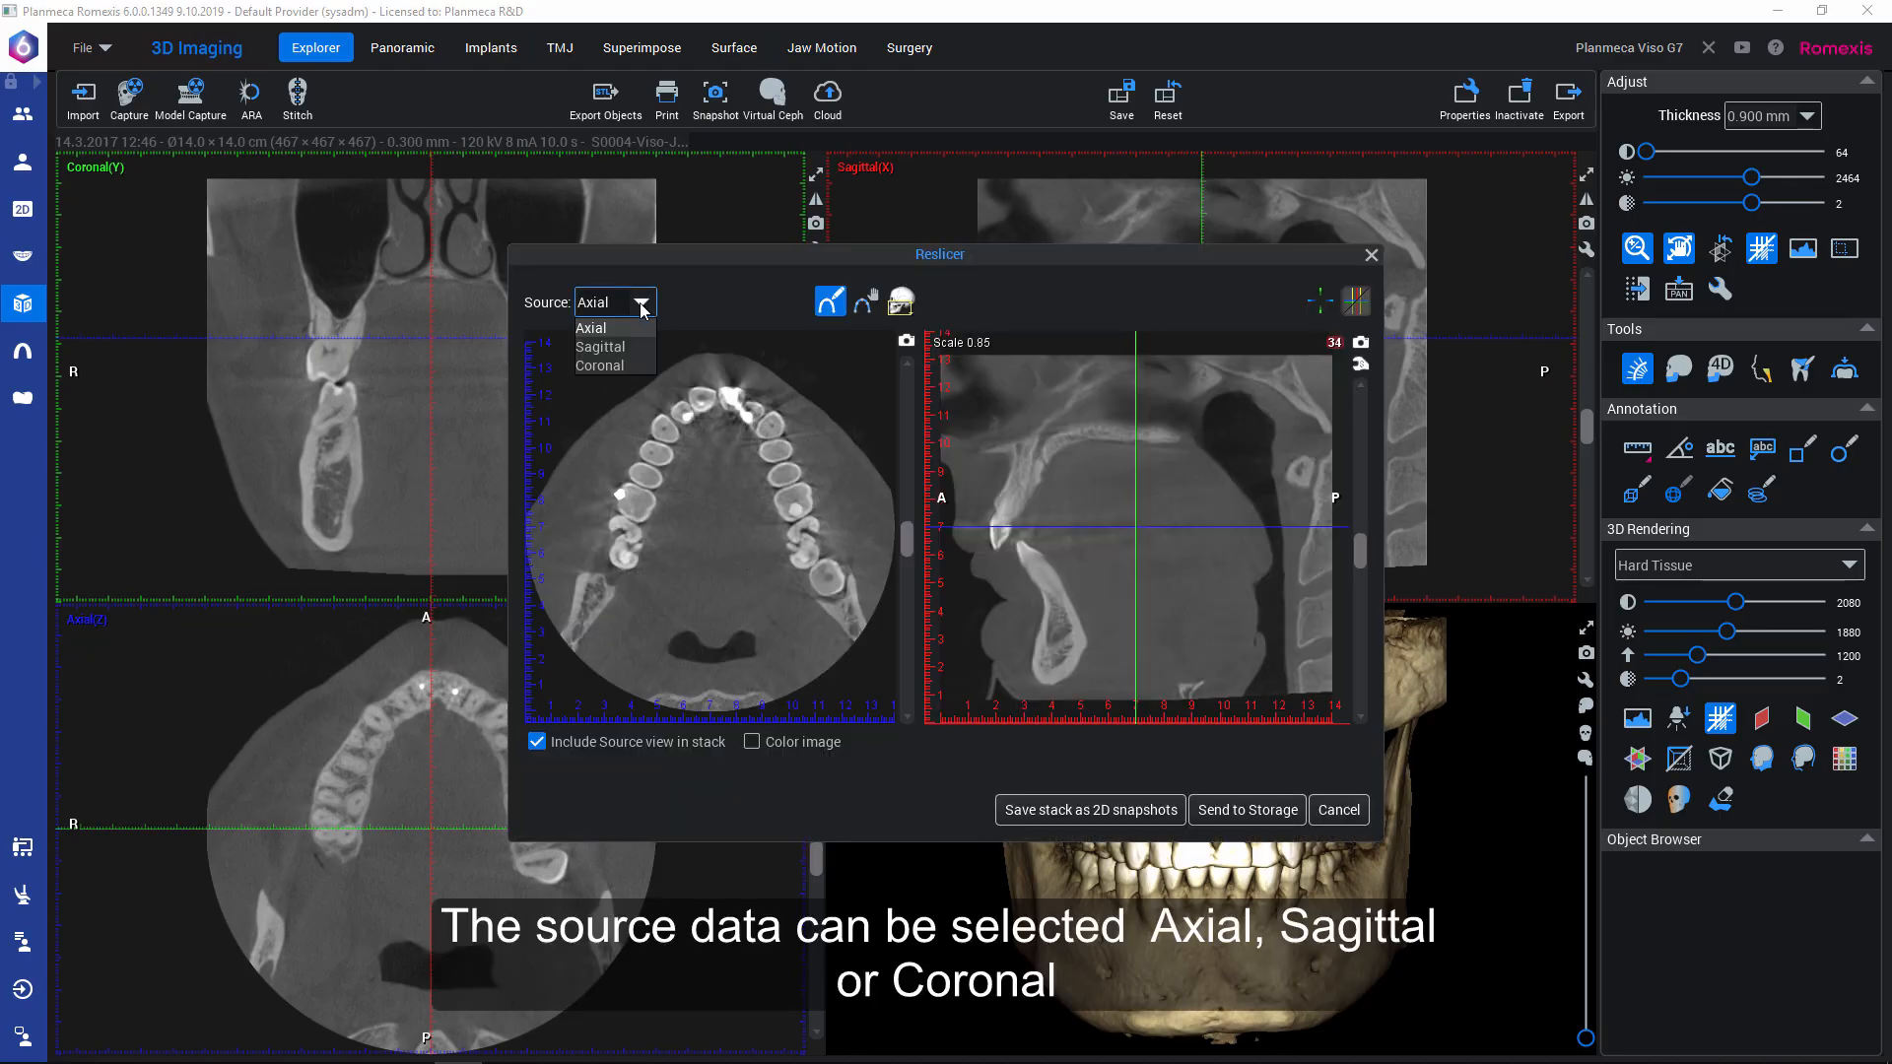
click(601, 366)
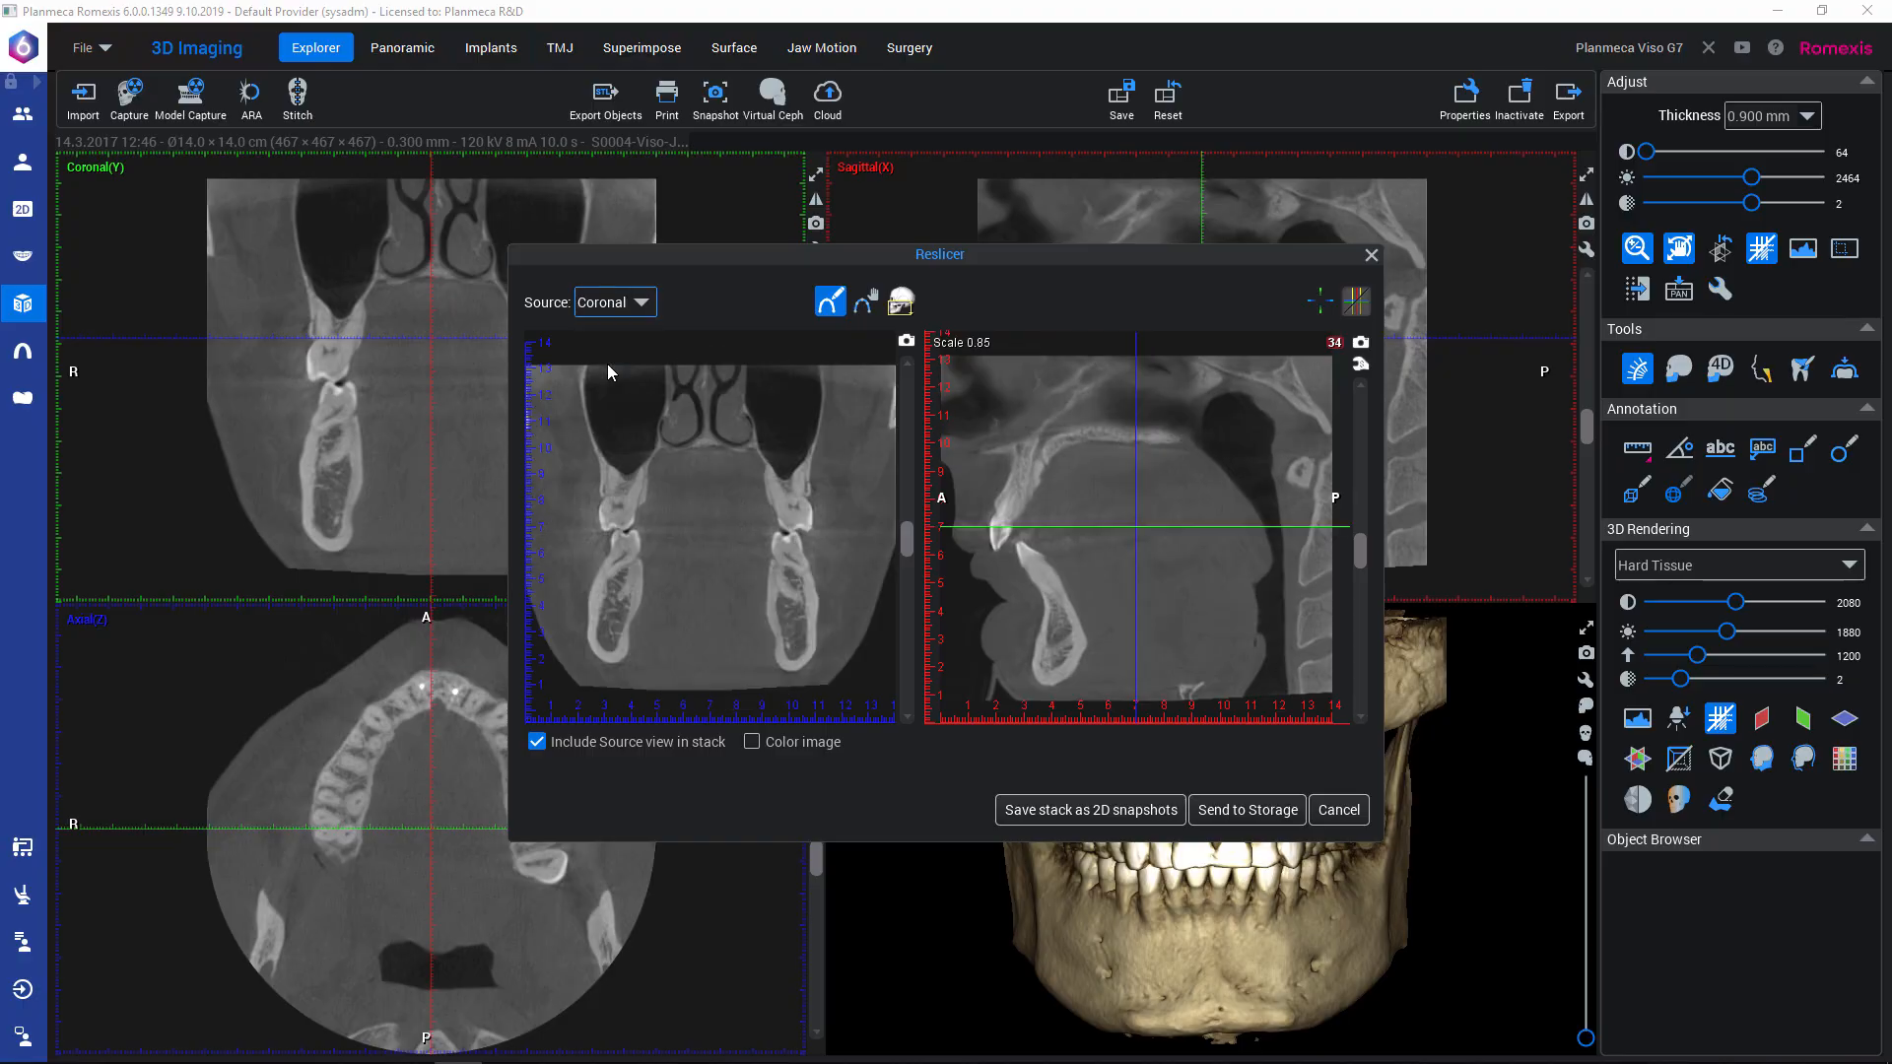
Draw a vertical slice-direction line down the middle of the coronal source view and check the resulting axial slices.
click(703, 367)
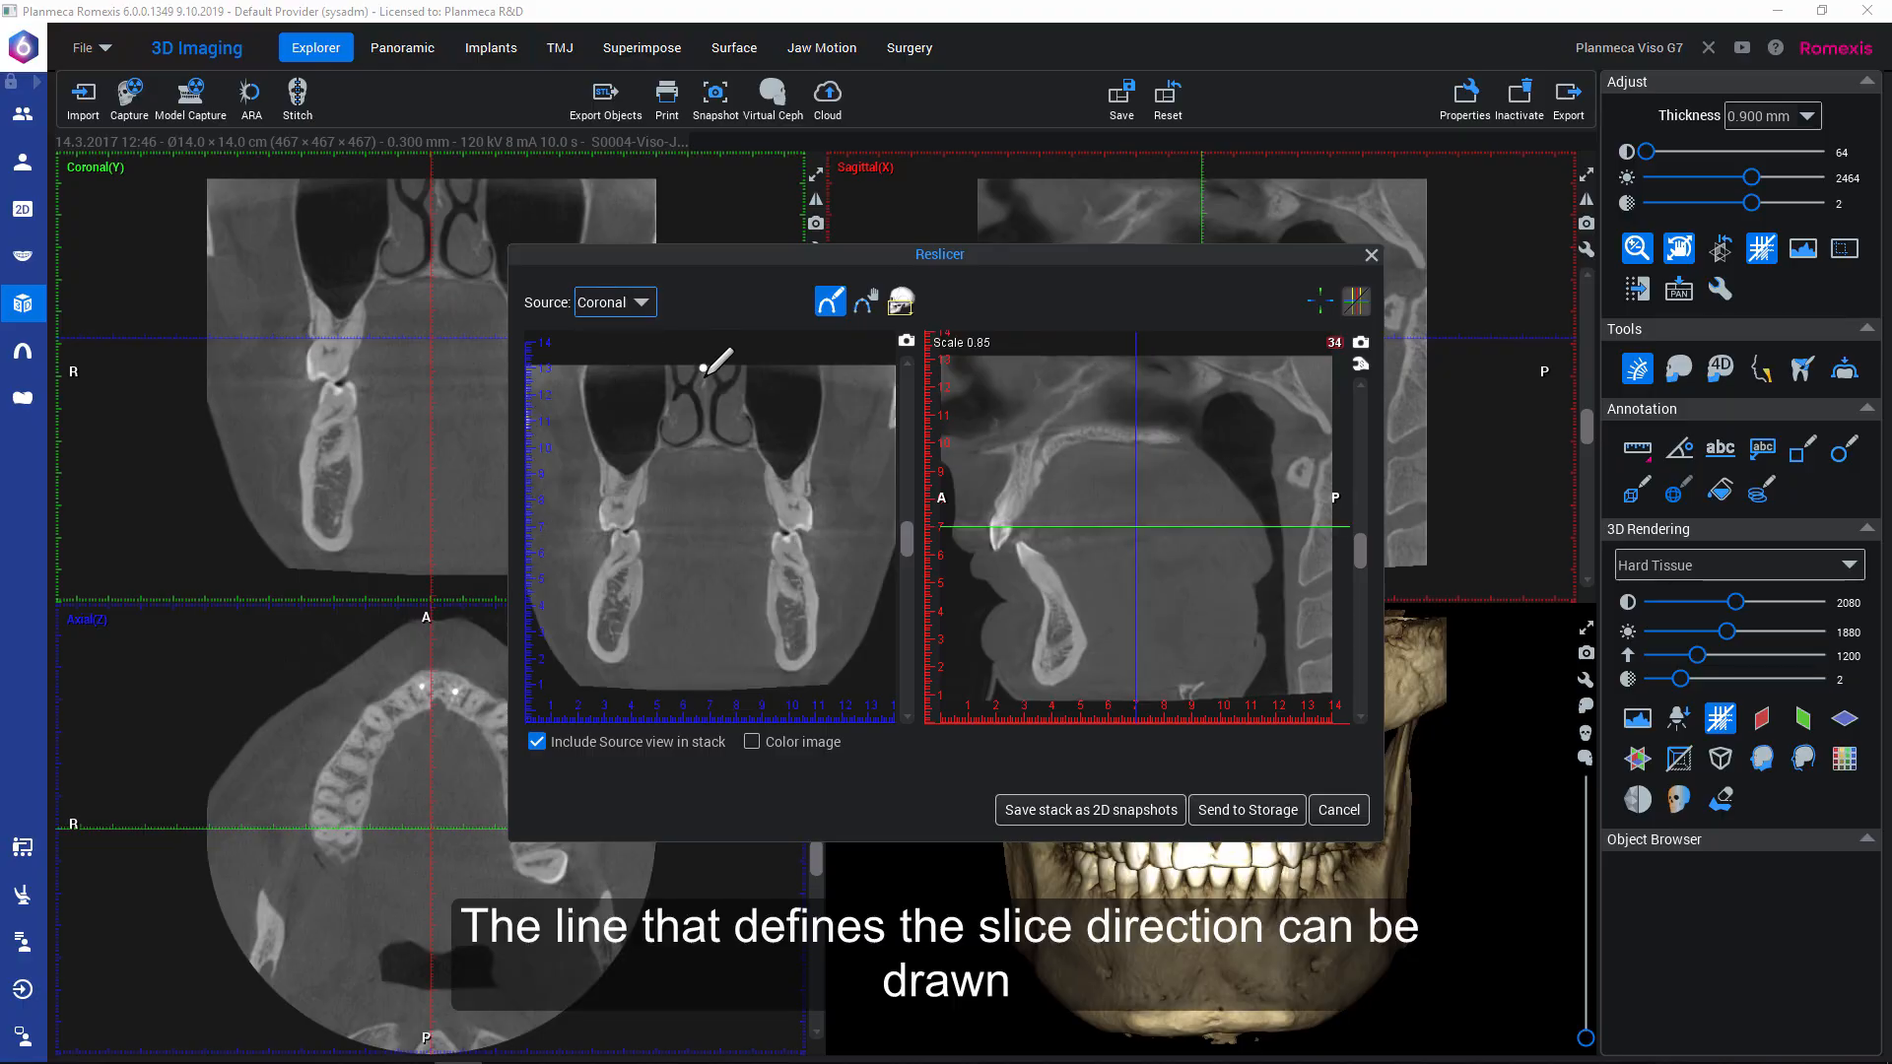
click(699, 687)
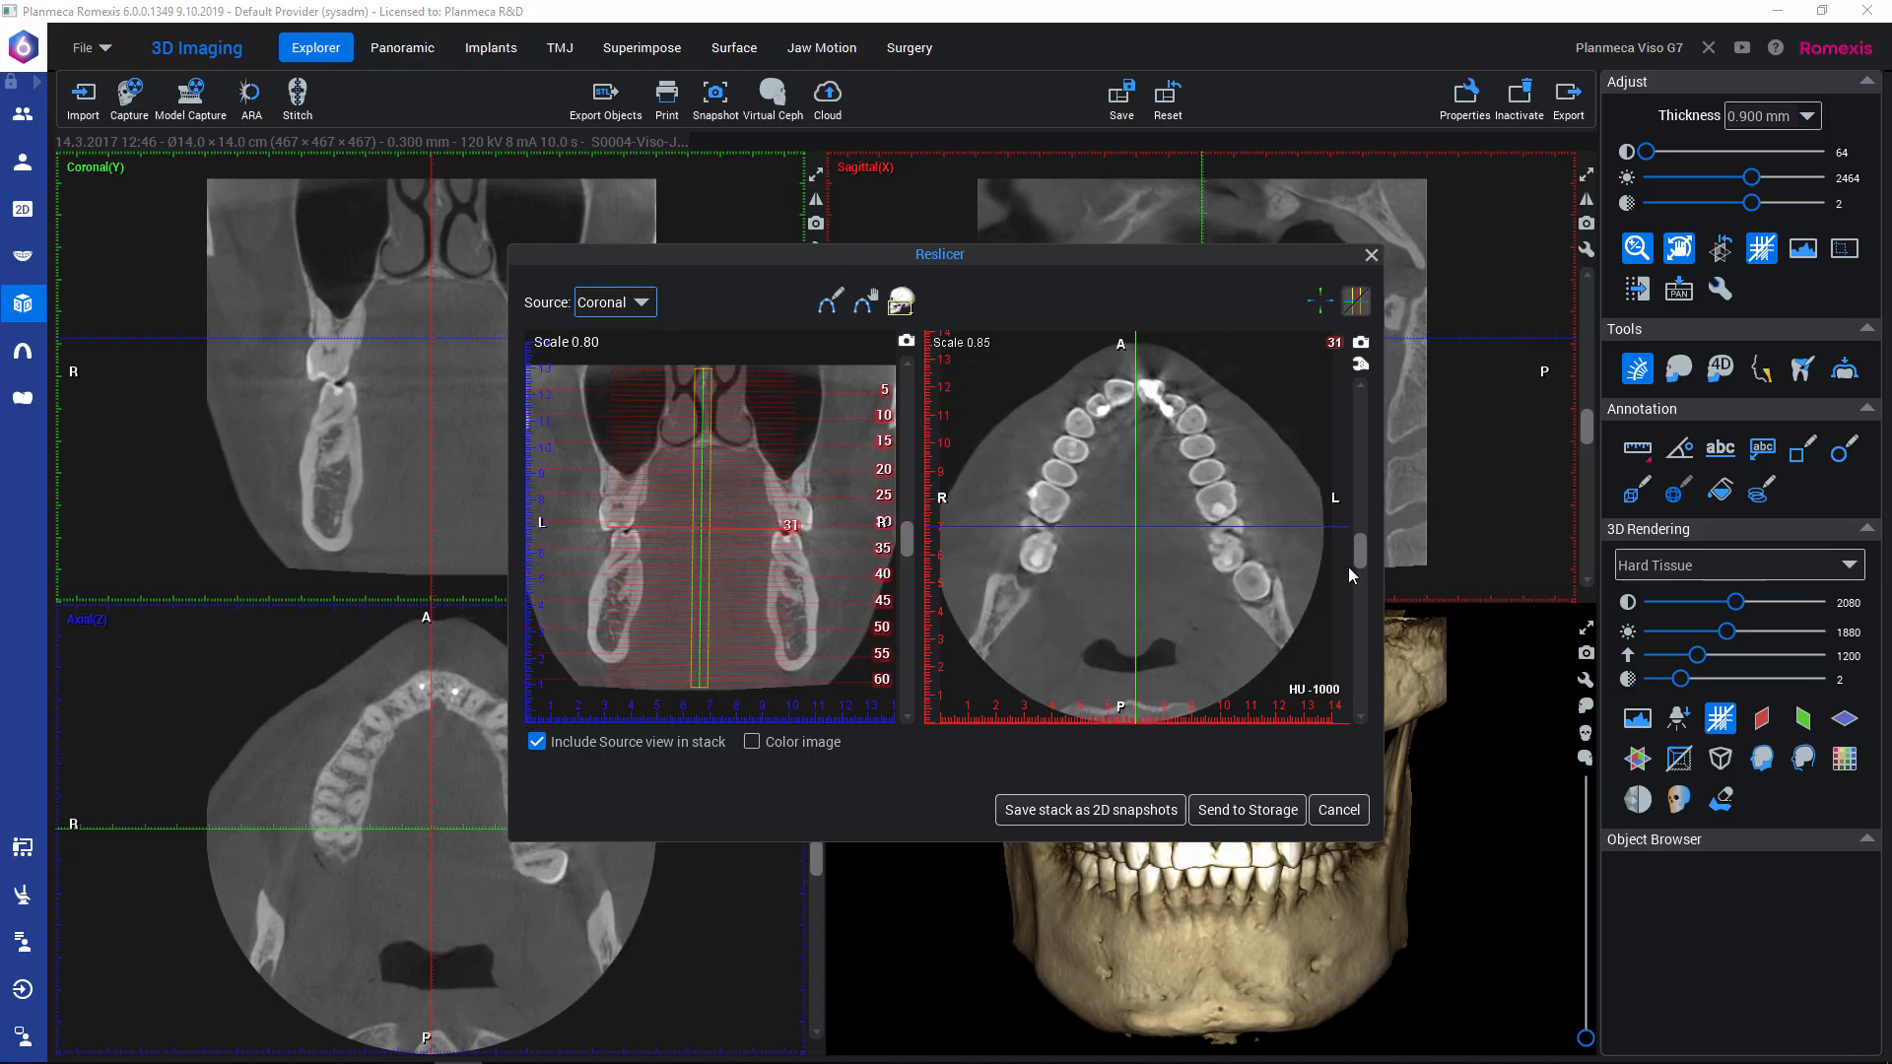
mouse_move(1357, 550)
mouse_down()
mouse_move(1366, 680)
mouse_move(1368, 489)
mouse_move(1368, 529)
mouse_up()
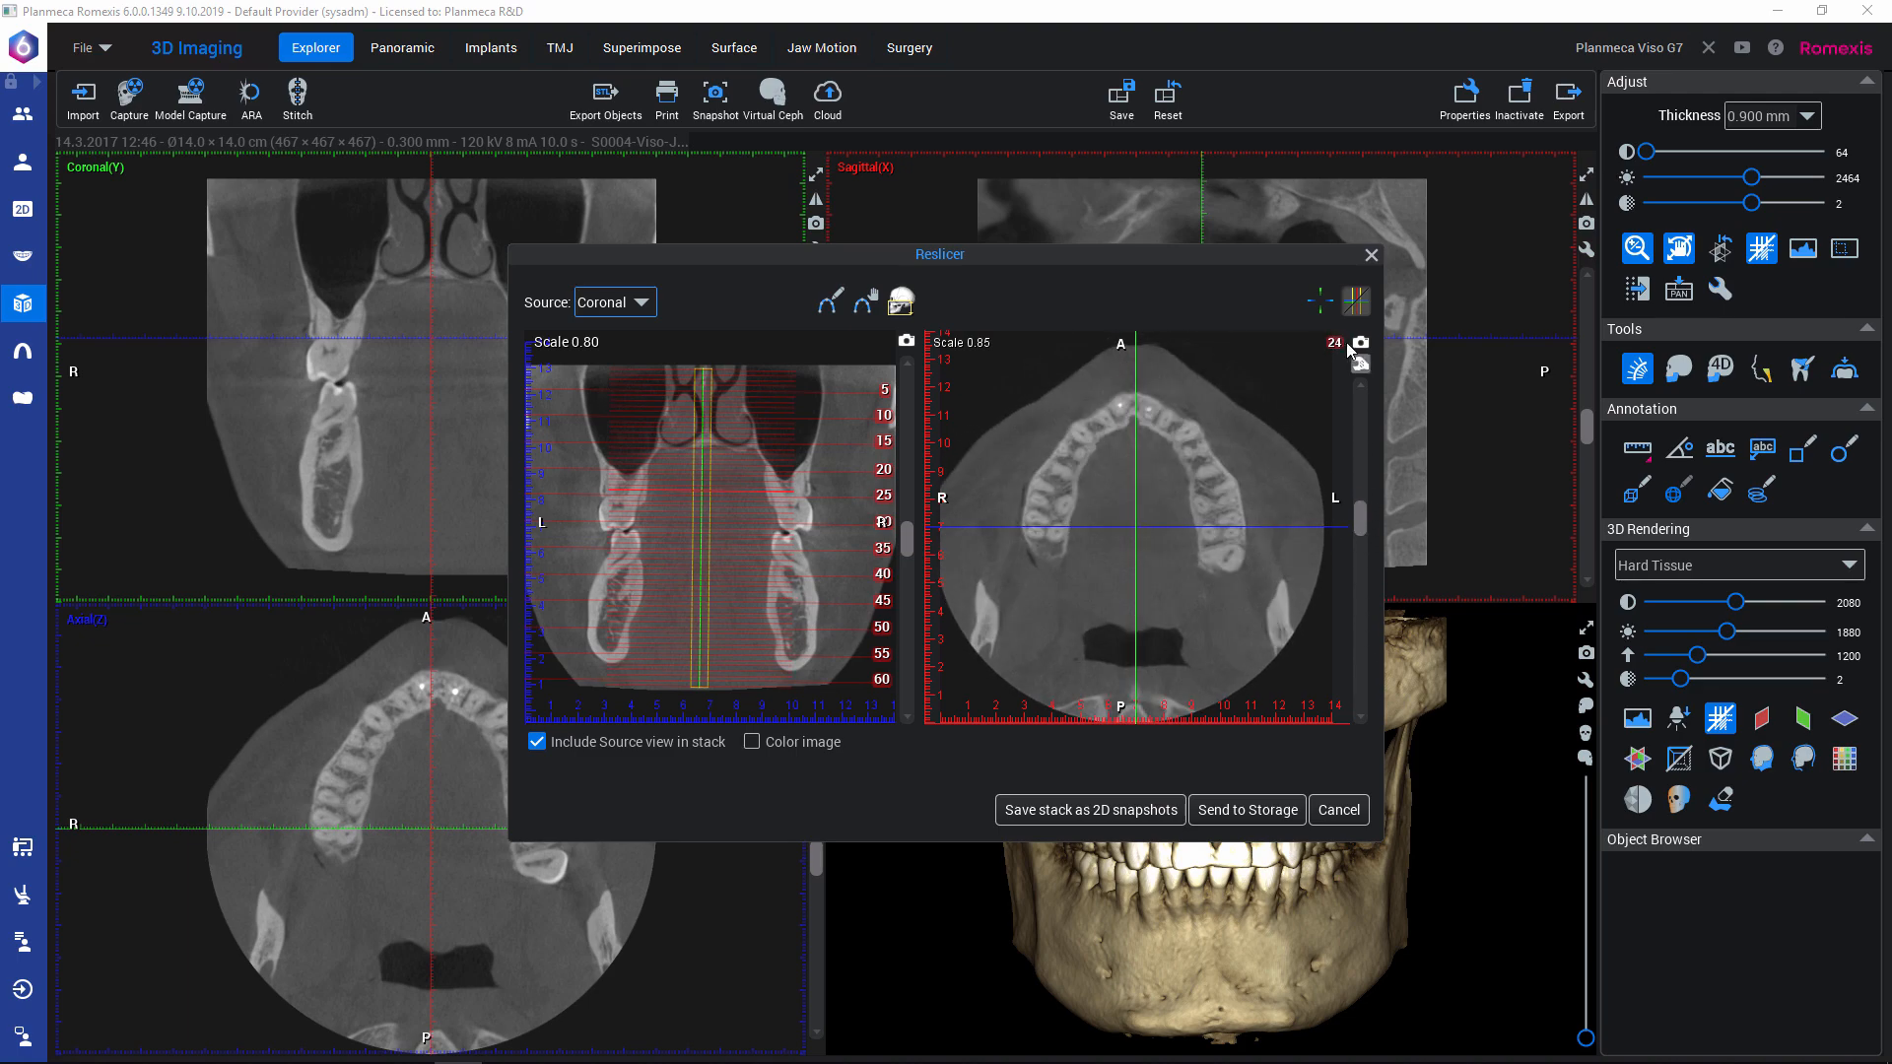
Hide the reference lines and set the slice distance to 7.0 mm.
click(1324, 304)
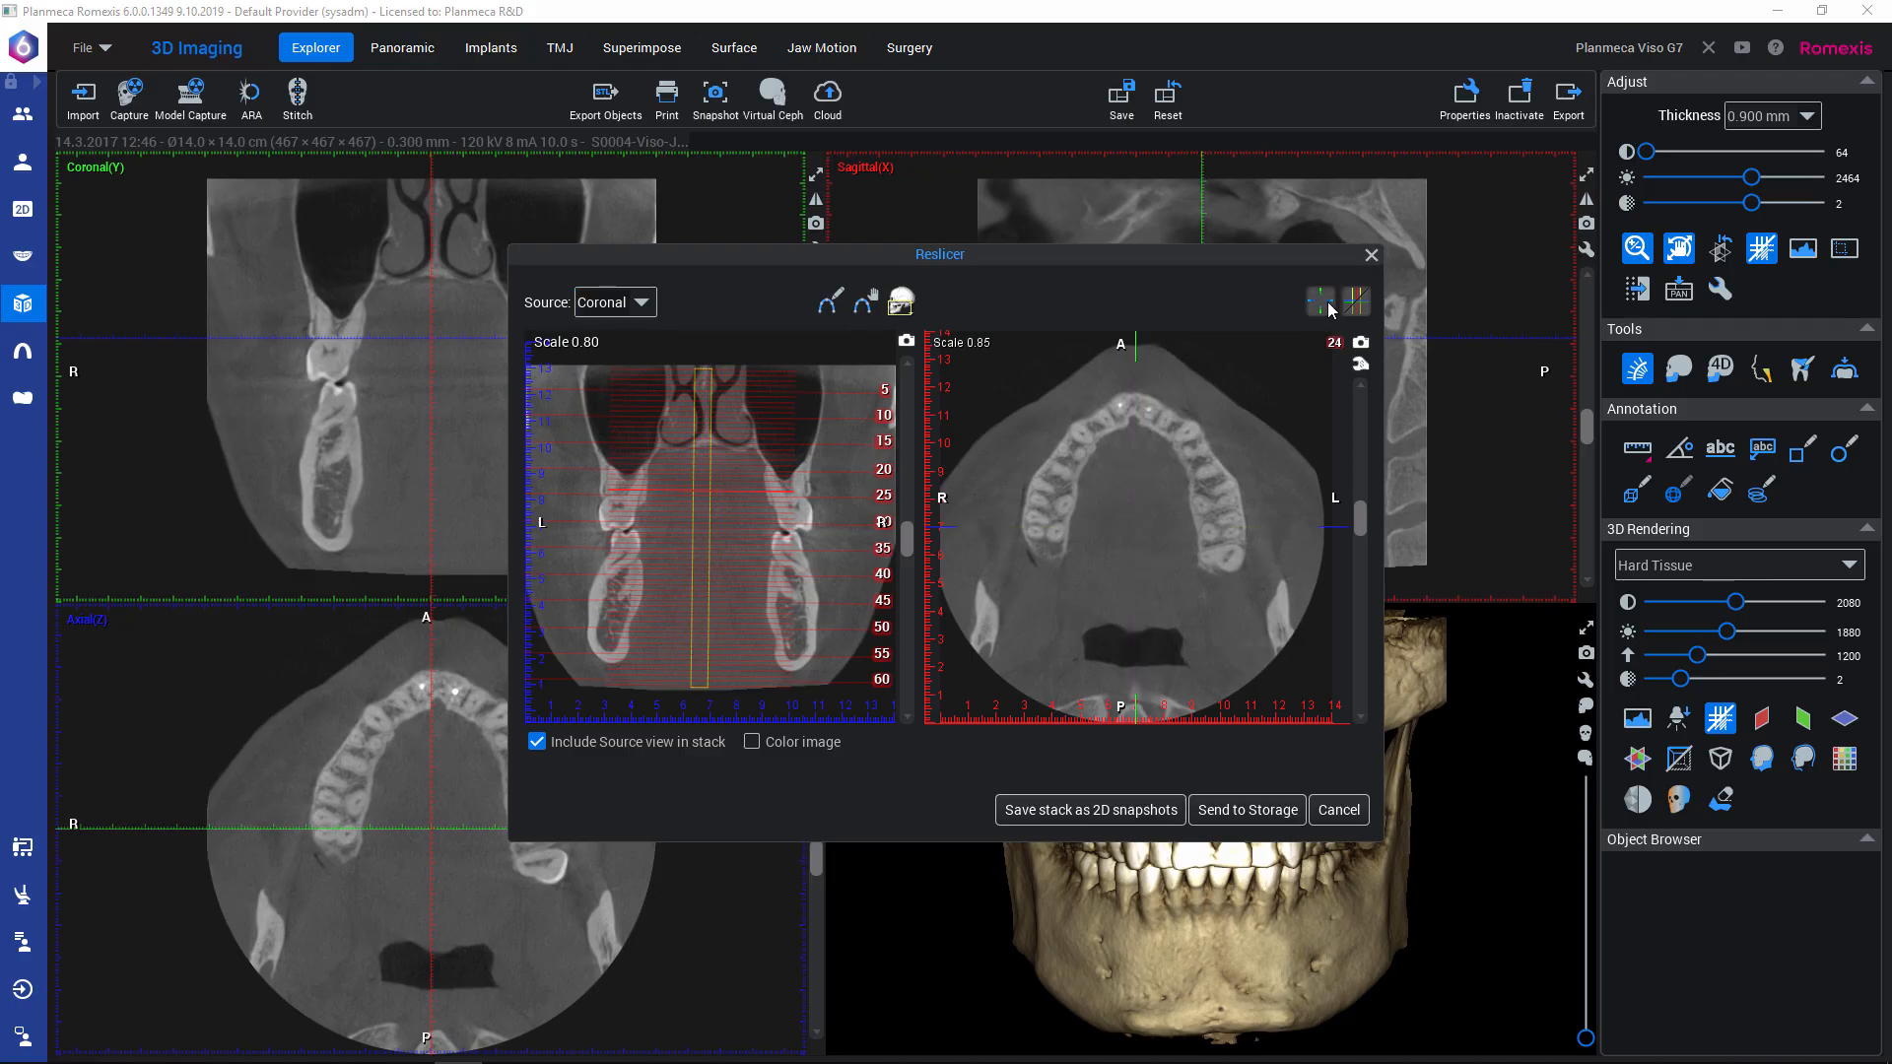
click(1357, 363)
drag(1378, 453, 1377, 420)
click(1434, 625)
Save the axial stack as 2D snapshots and browse through its slices.
click(1124, 817)
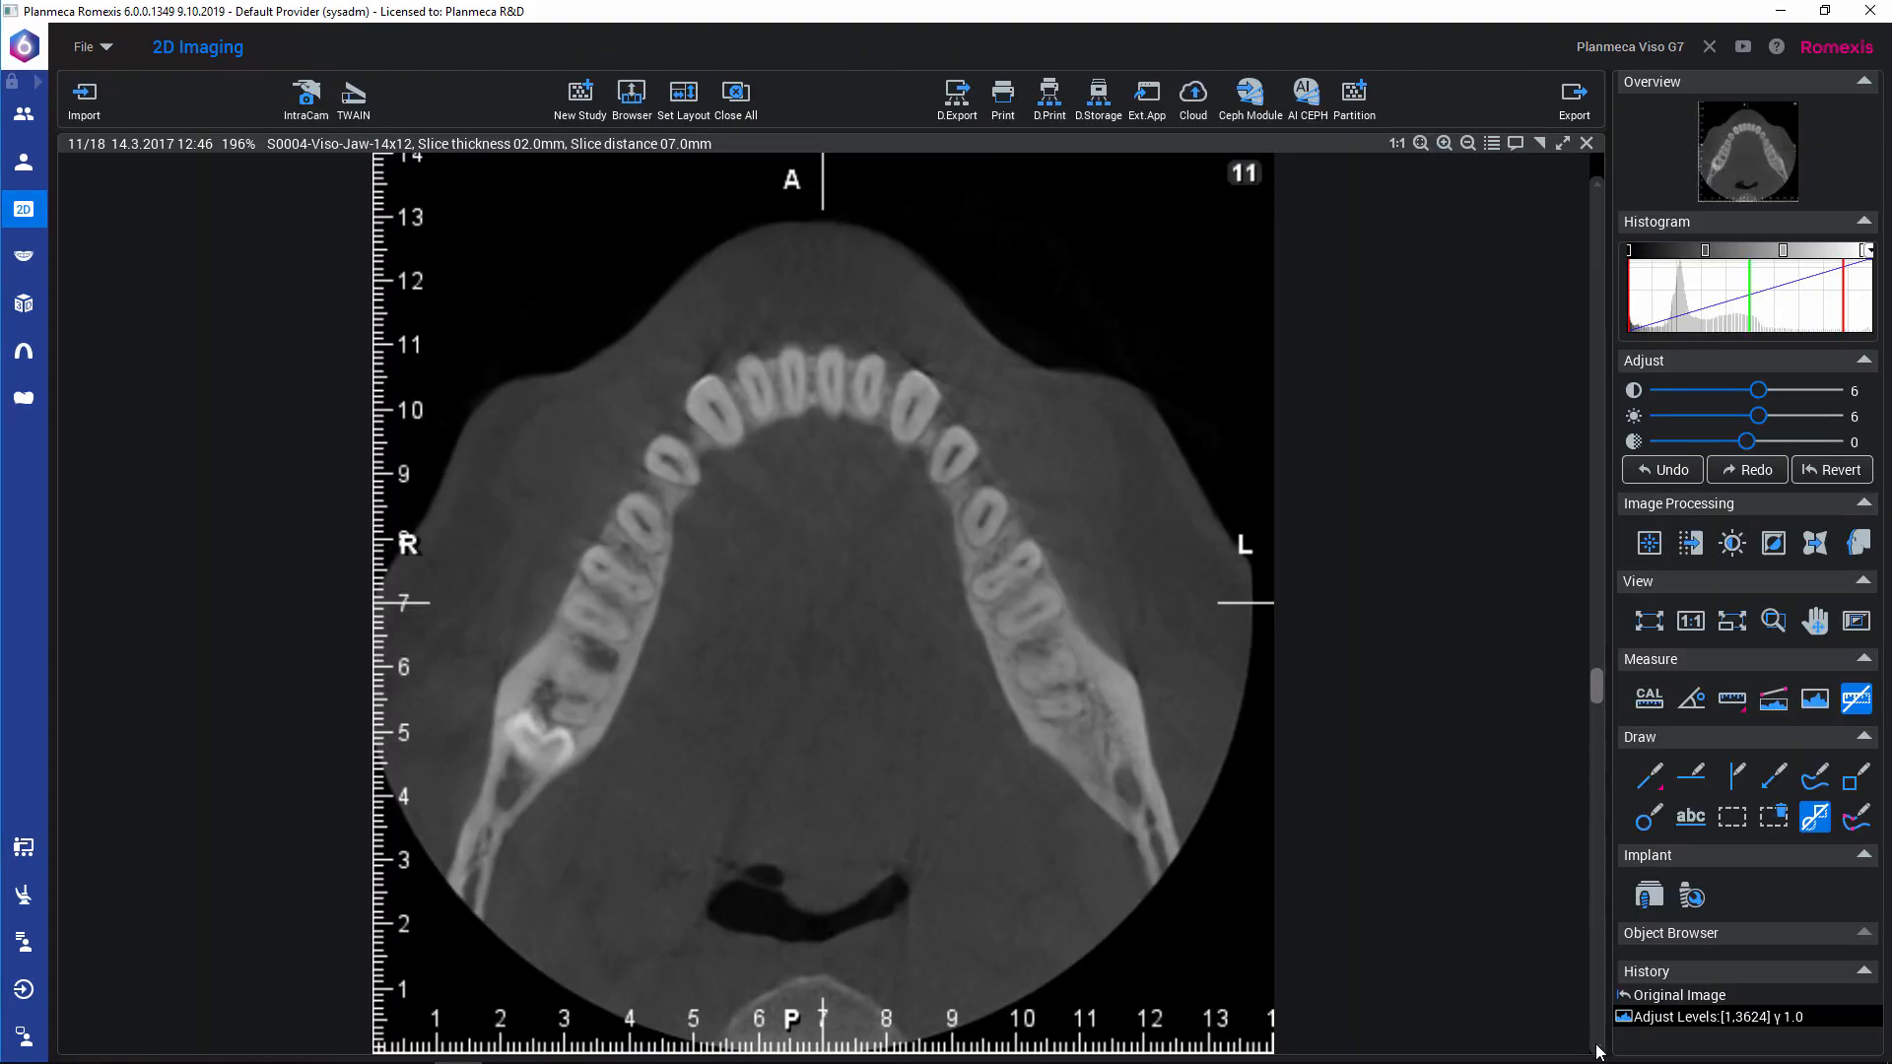
scroll(1598, 1053, down, 7)
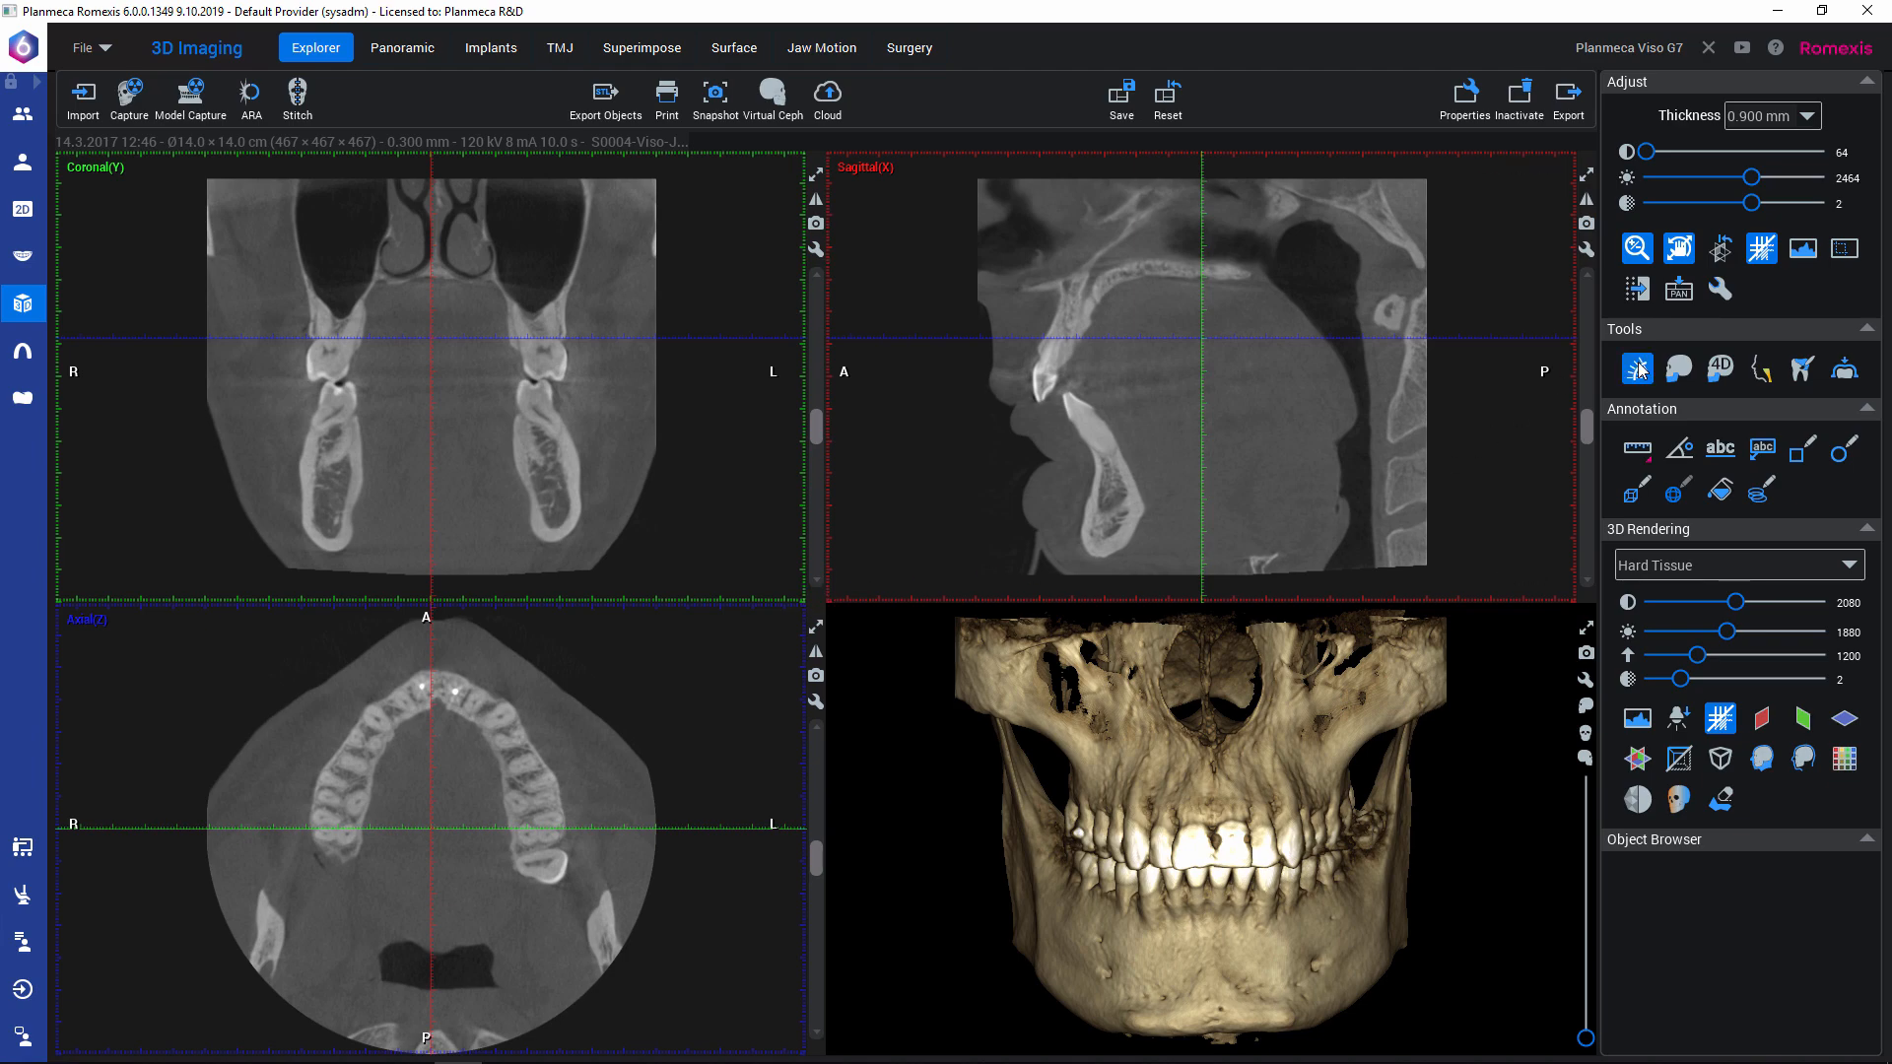
Open the Reslicer with the Axial source and draw a slice curve along the whole mandibular arch at the lower tooth roots.
click(1639, 369)
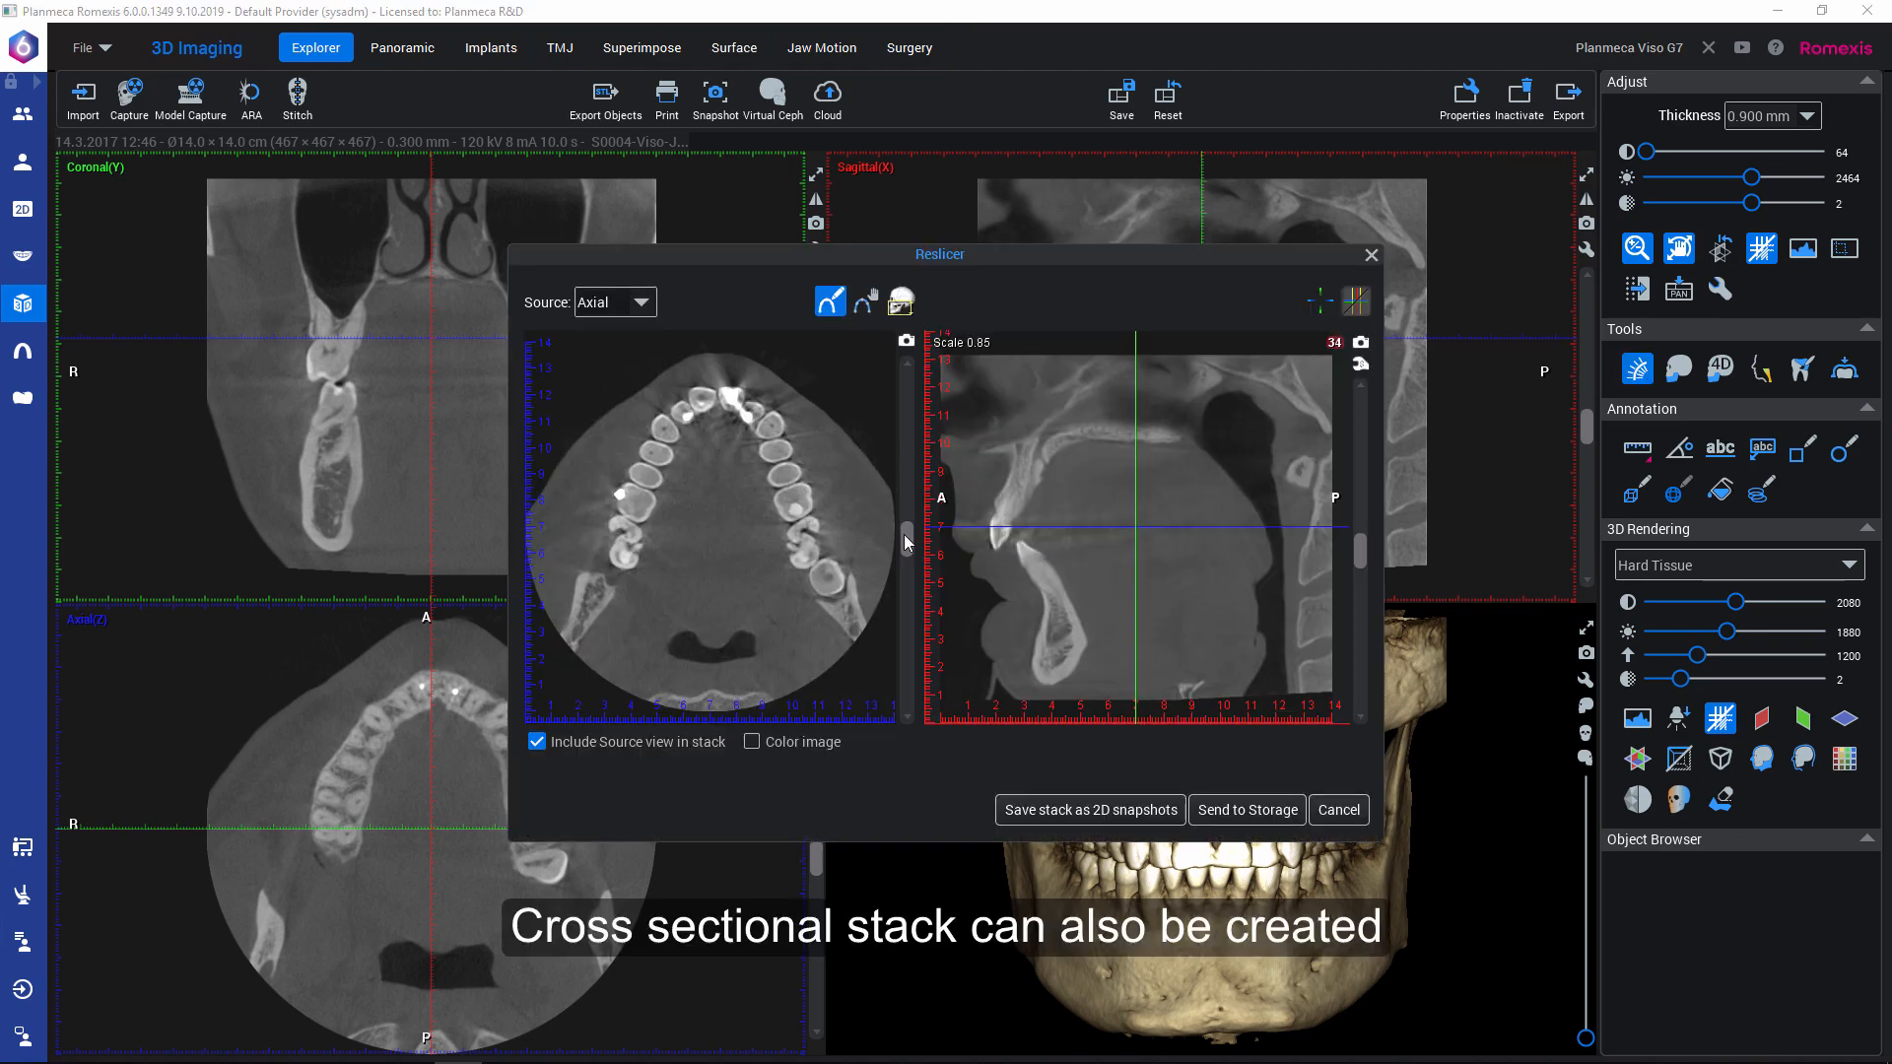
drag(906, 536, 907, 579)
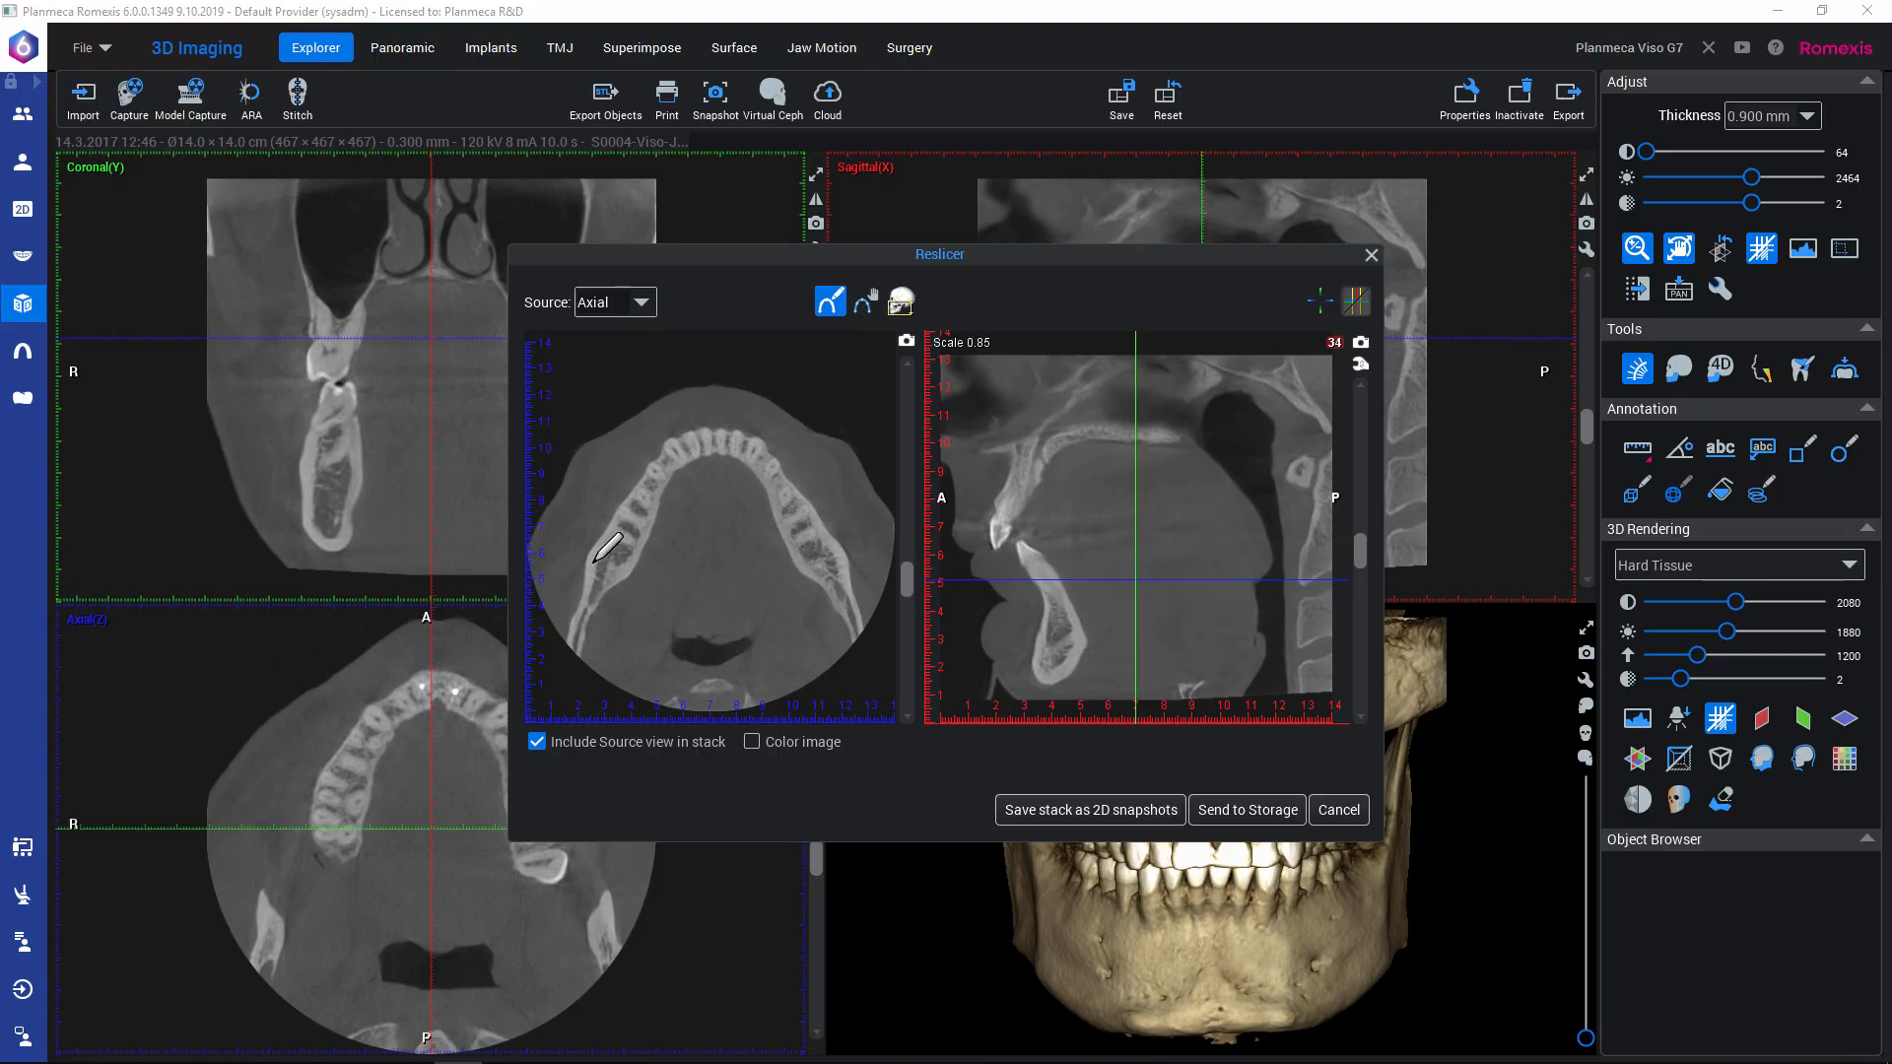
click(583, 613)
click(616, 533)
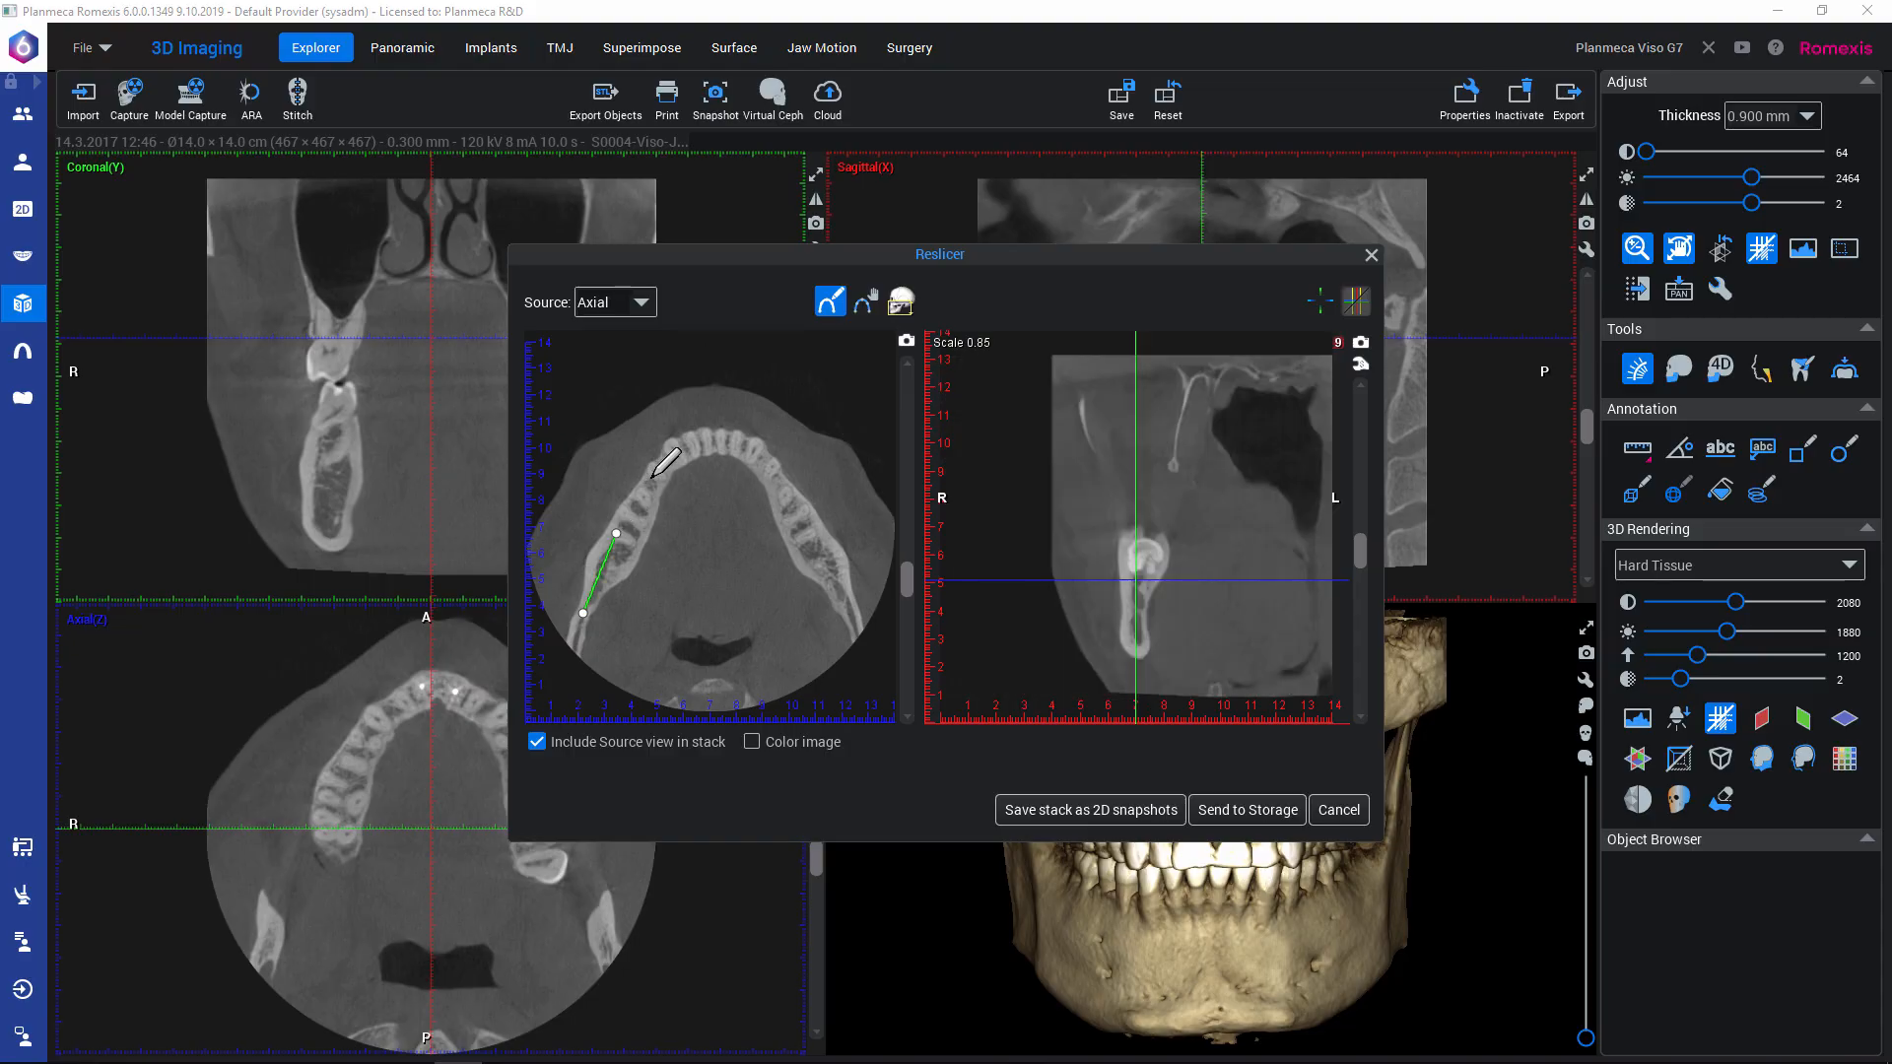
click(651, 476)
click(715, 440)
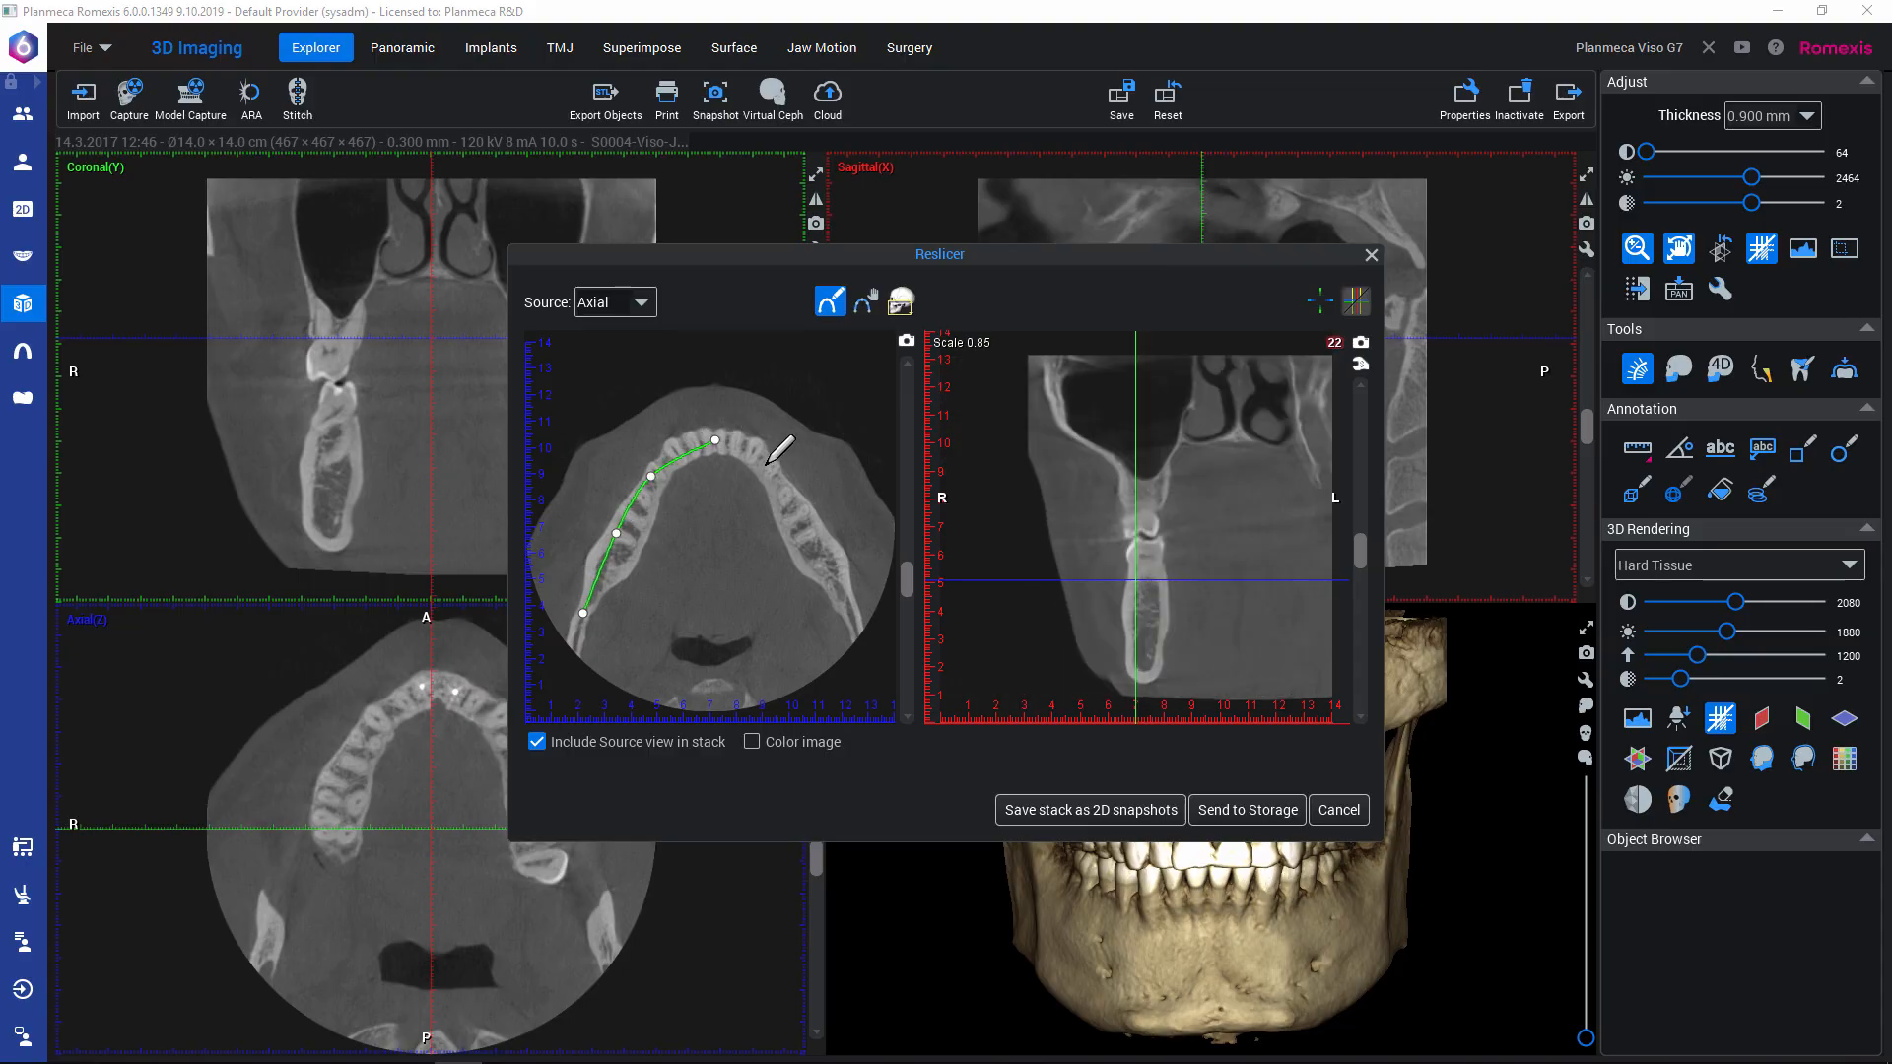
click(777, 477)
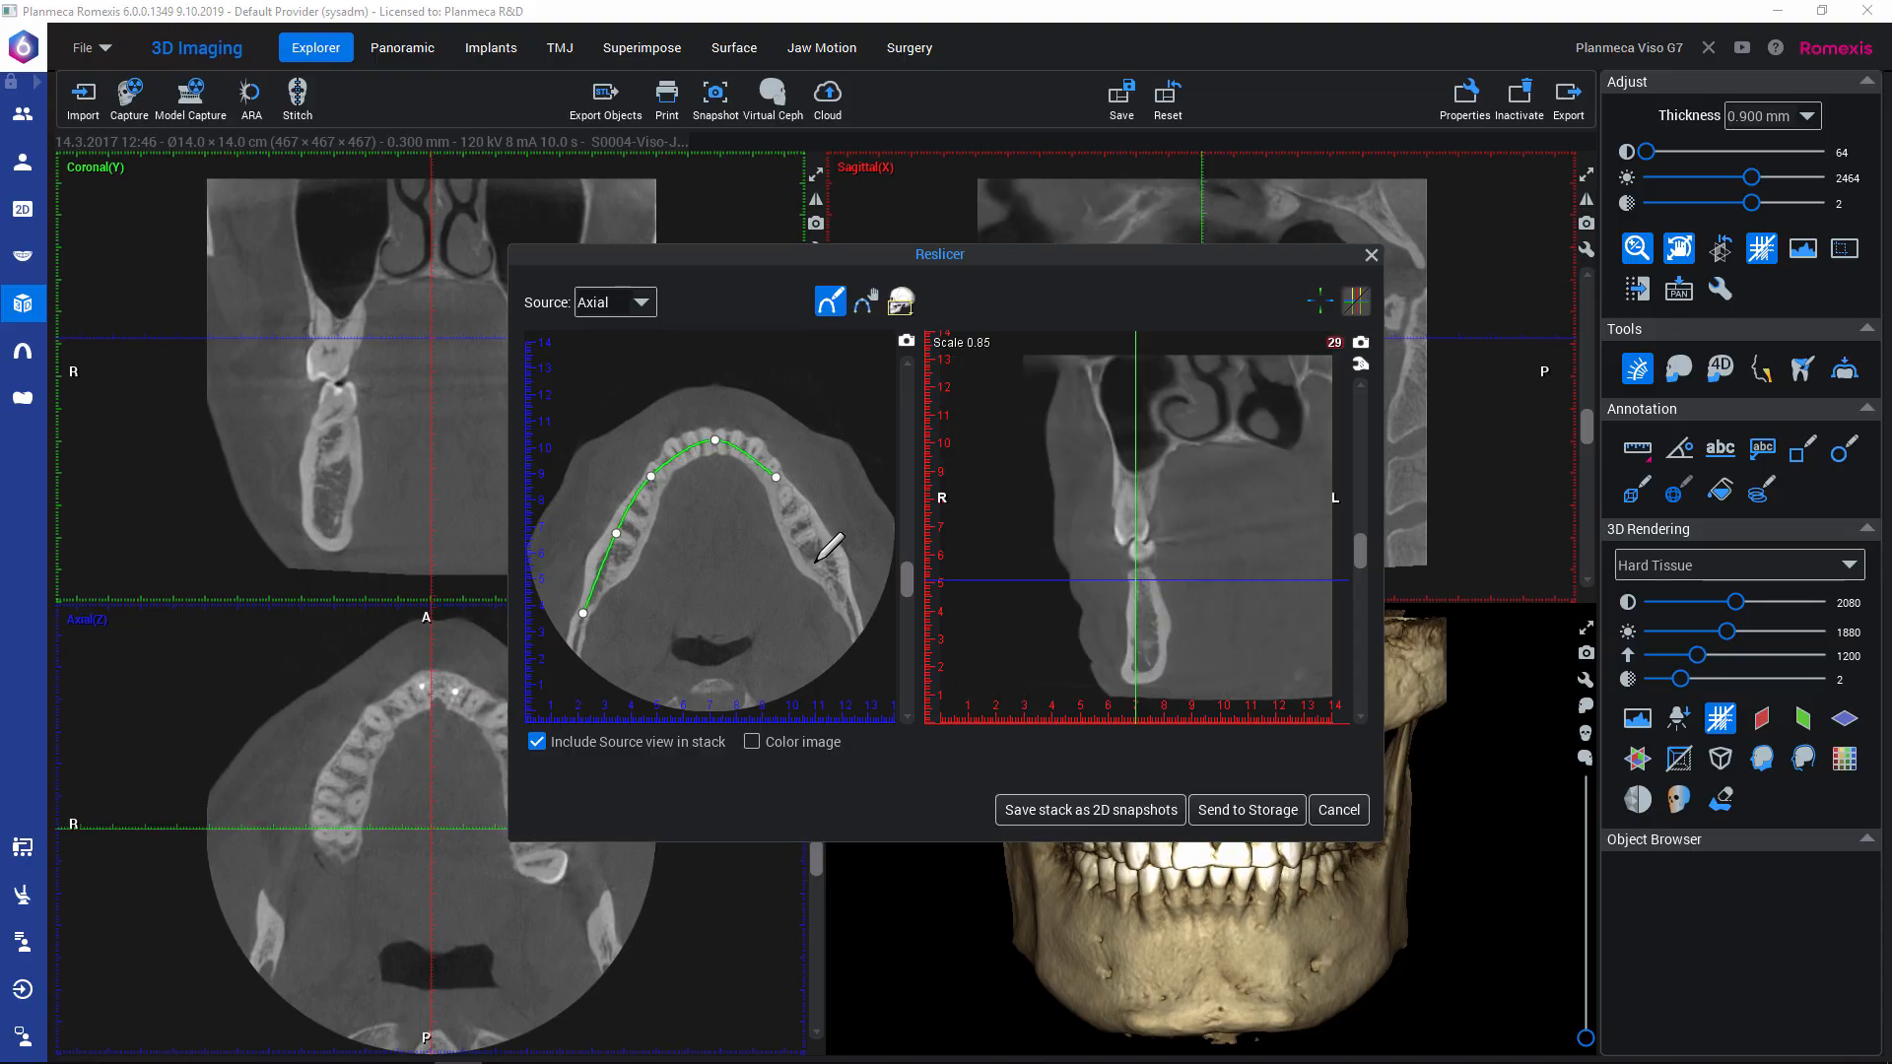
double_click(853, 630)
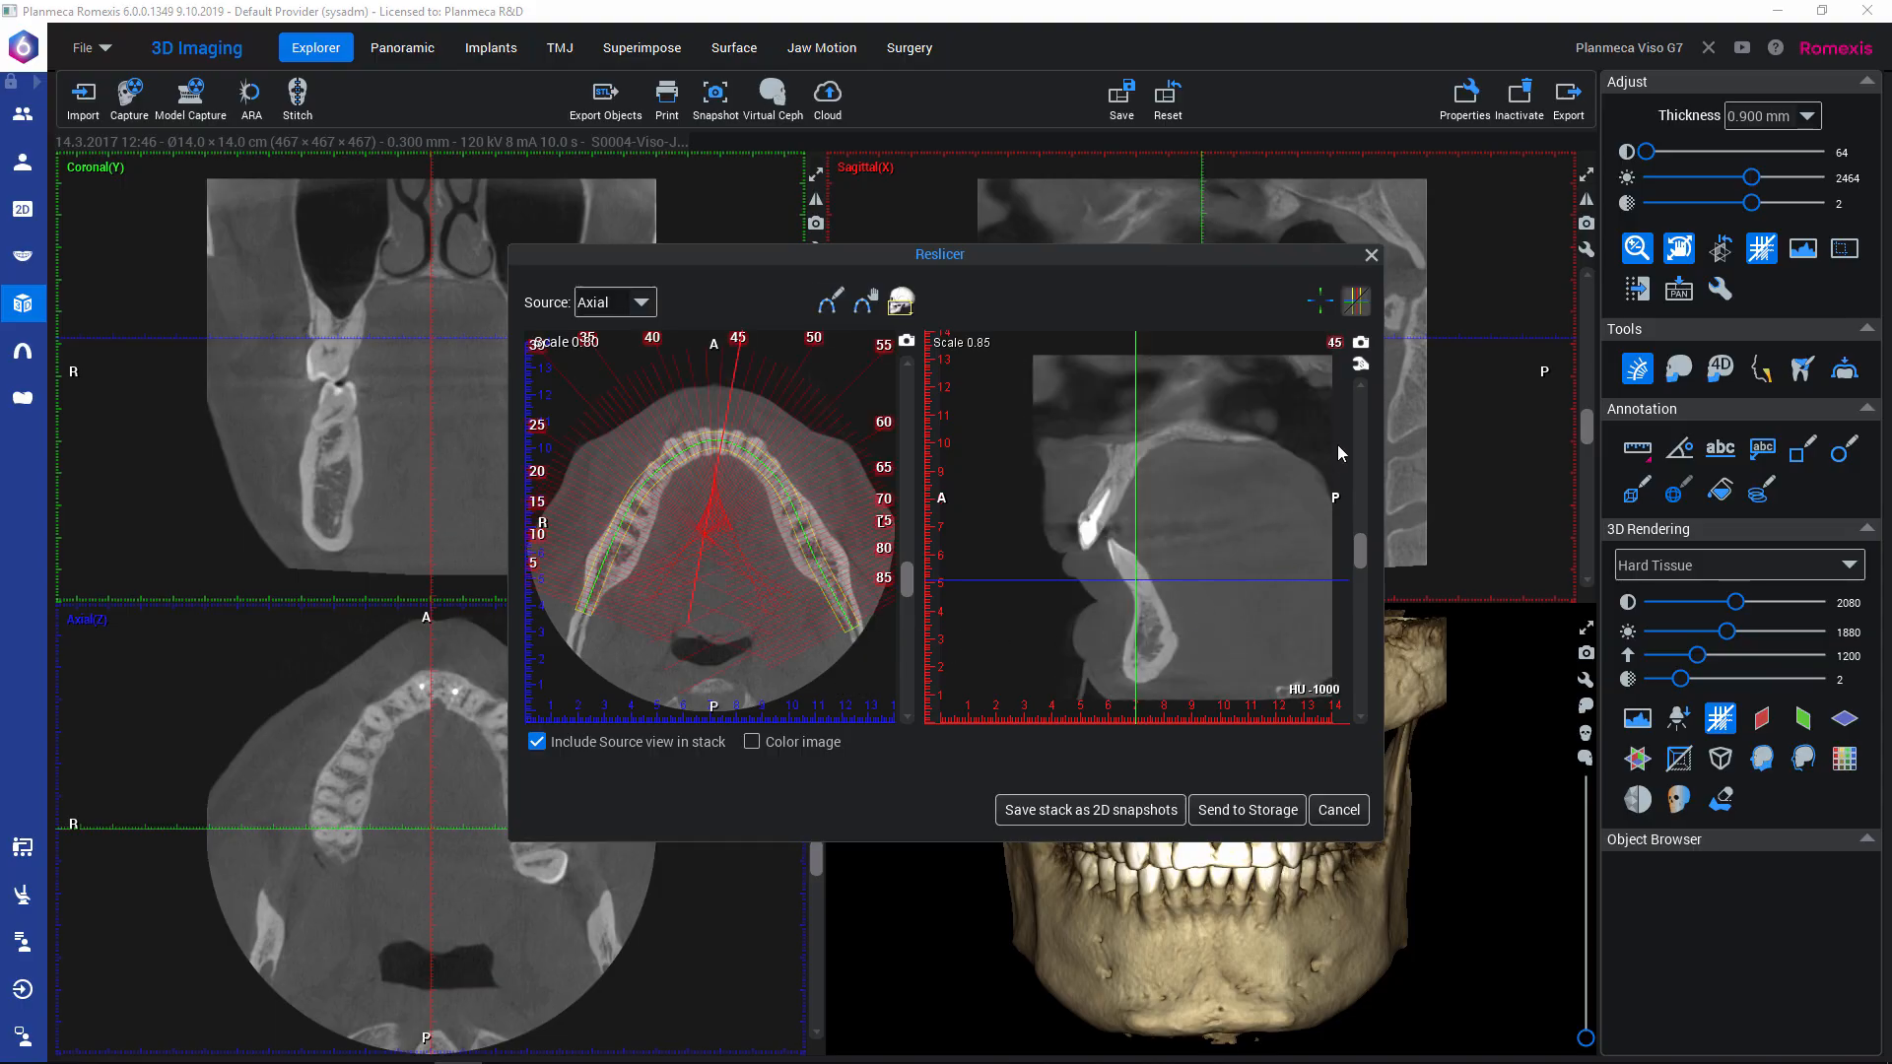
Set the cross-sectional slice length to 24.7 mm and the slice distance to 4.4 mm.
click(1359, 366)
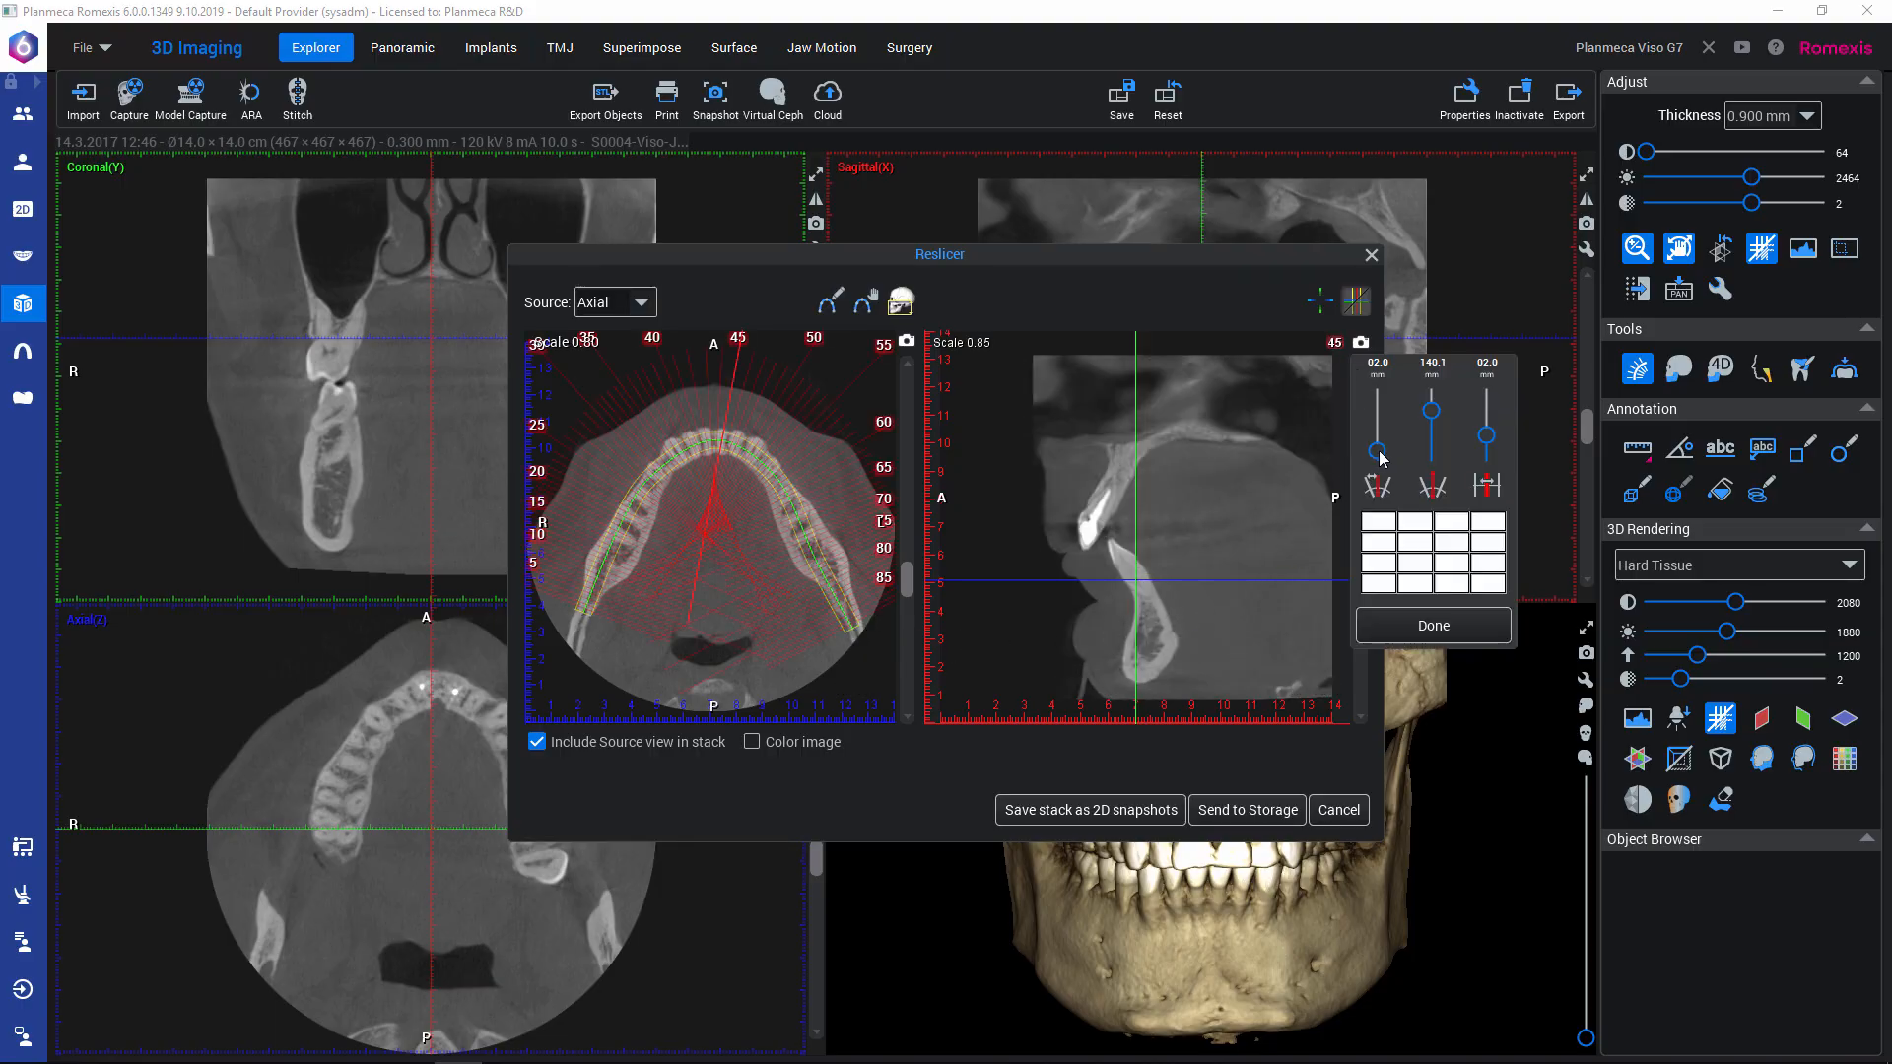
mouse_move(1435, 413)
mouse_down()
mouse_move(1440, 458)
mouse_move(1385, 445)
mouse_up()
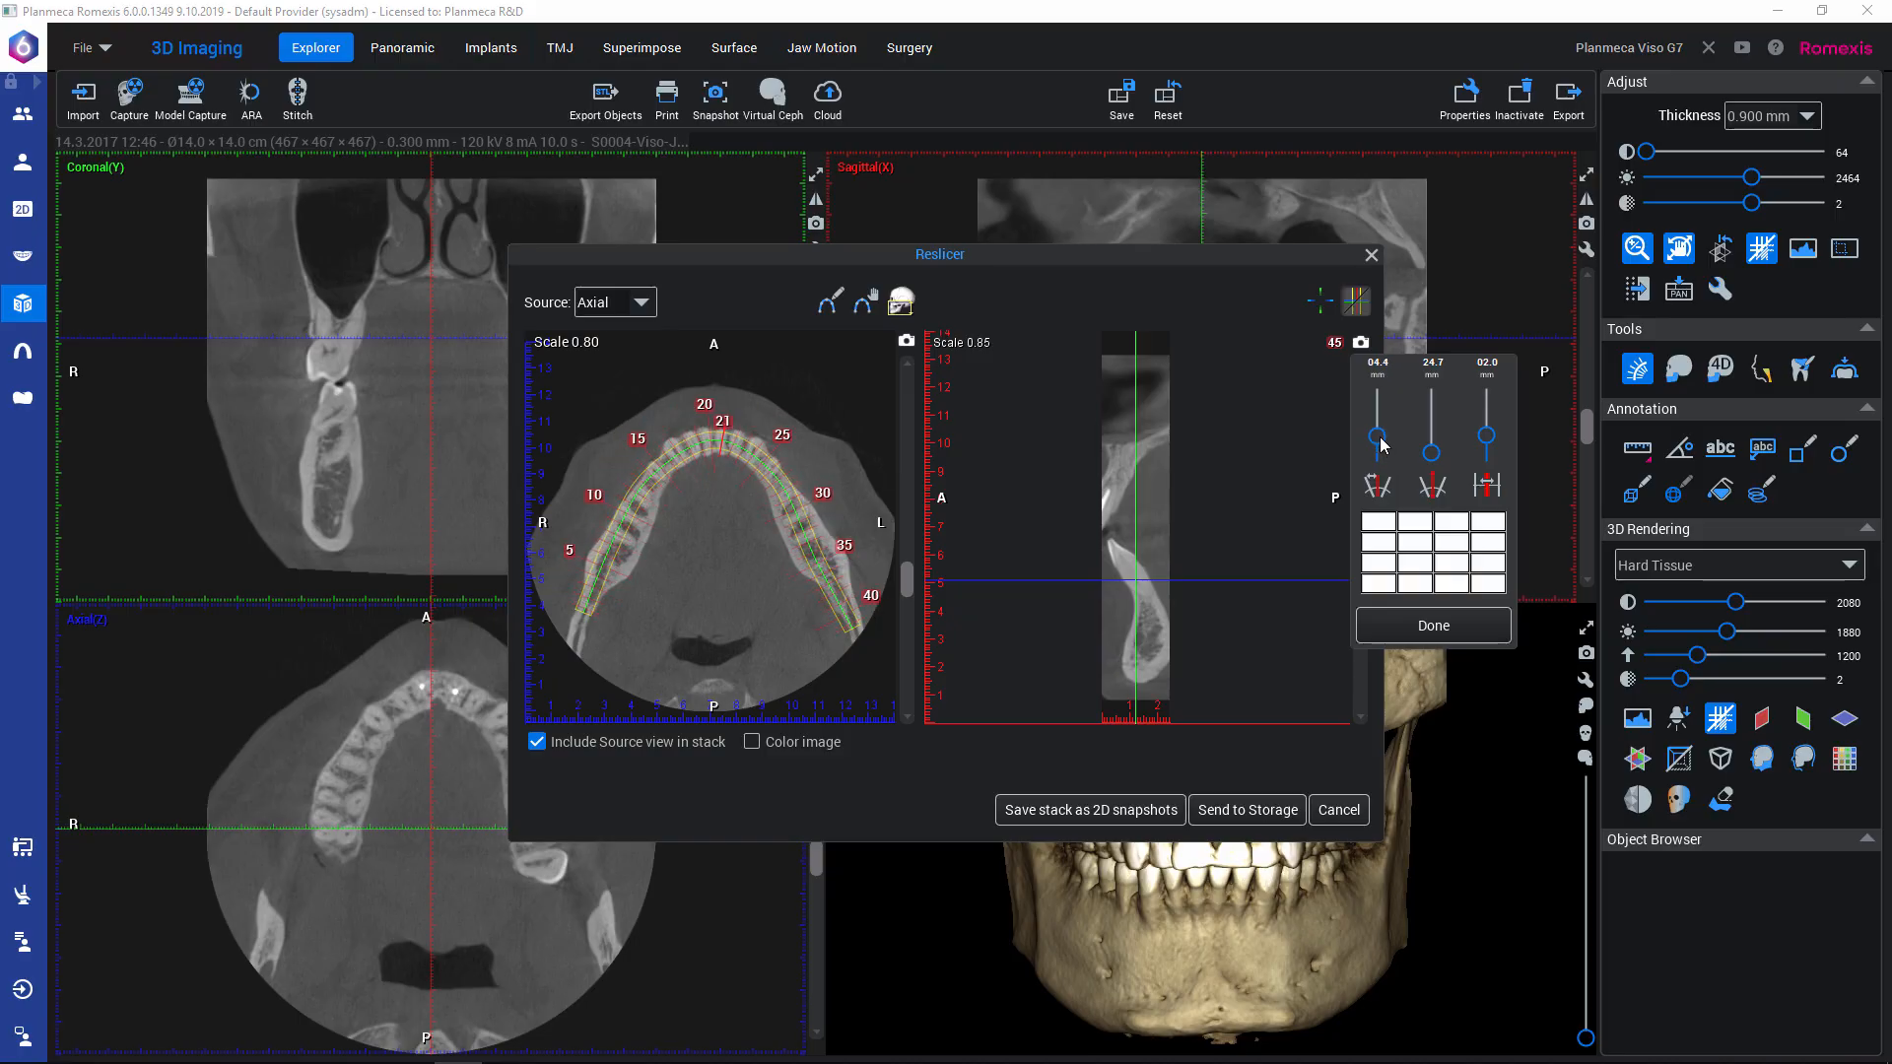
click(1378, 615)
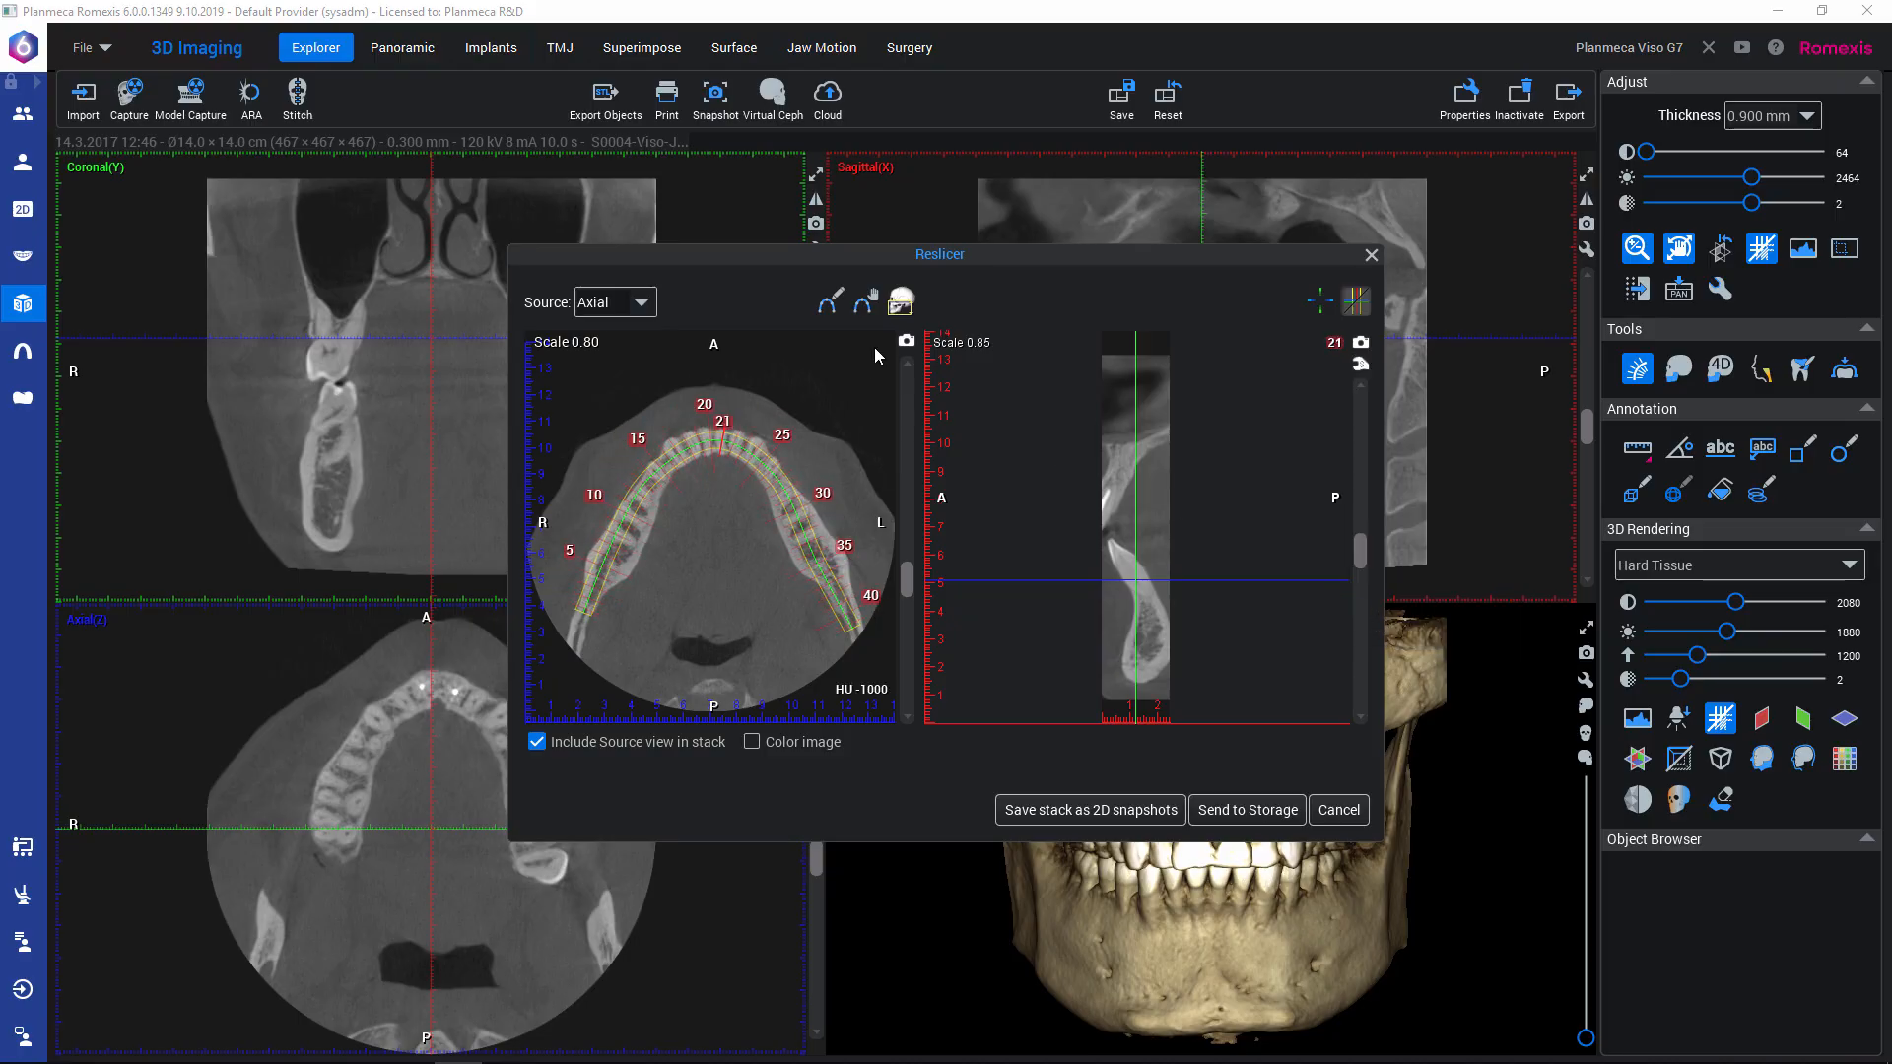
Limit the data range to the mandible, starting at 229 and trimming the lower end slightly.
click(902, 307)
drag(1026, 402, 1026, 541)
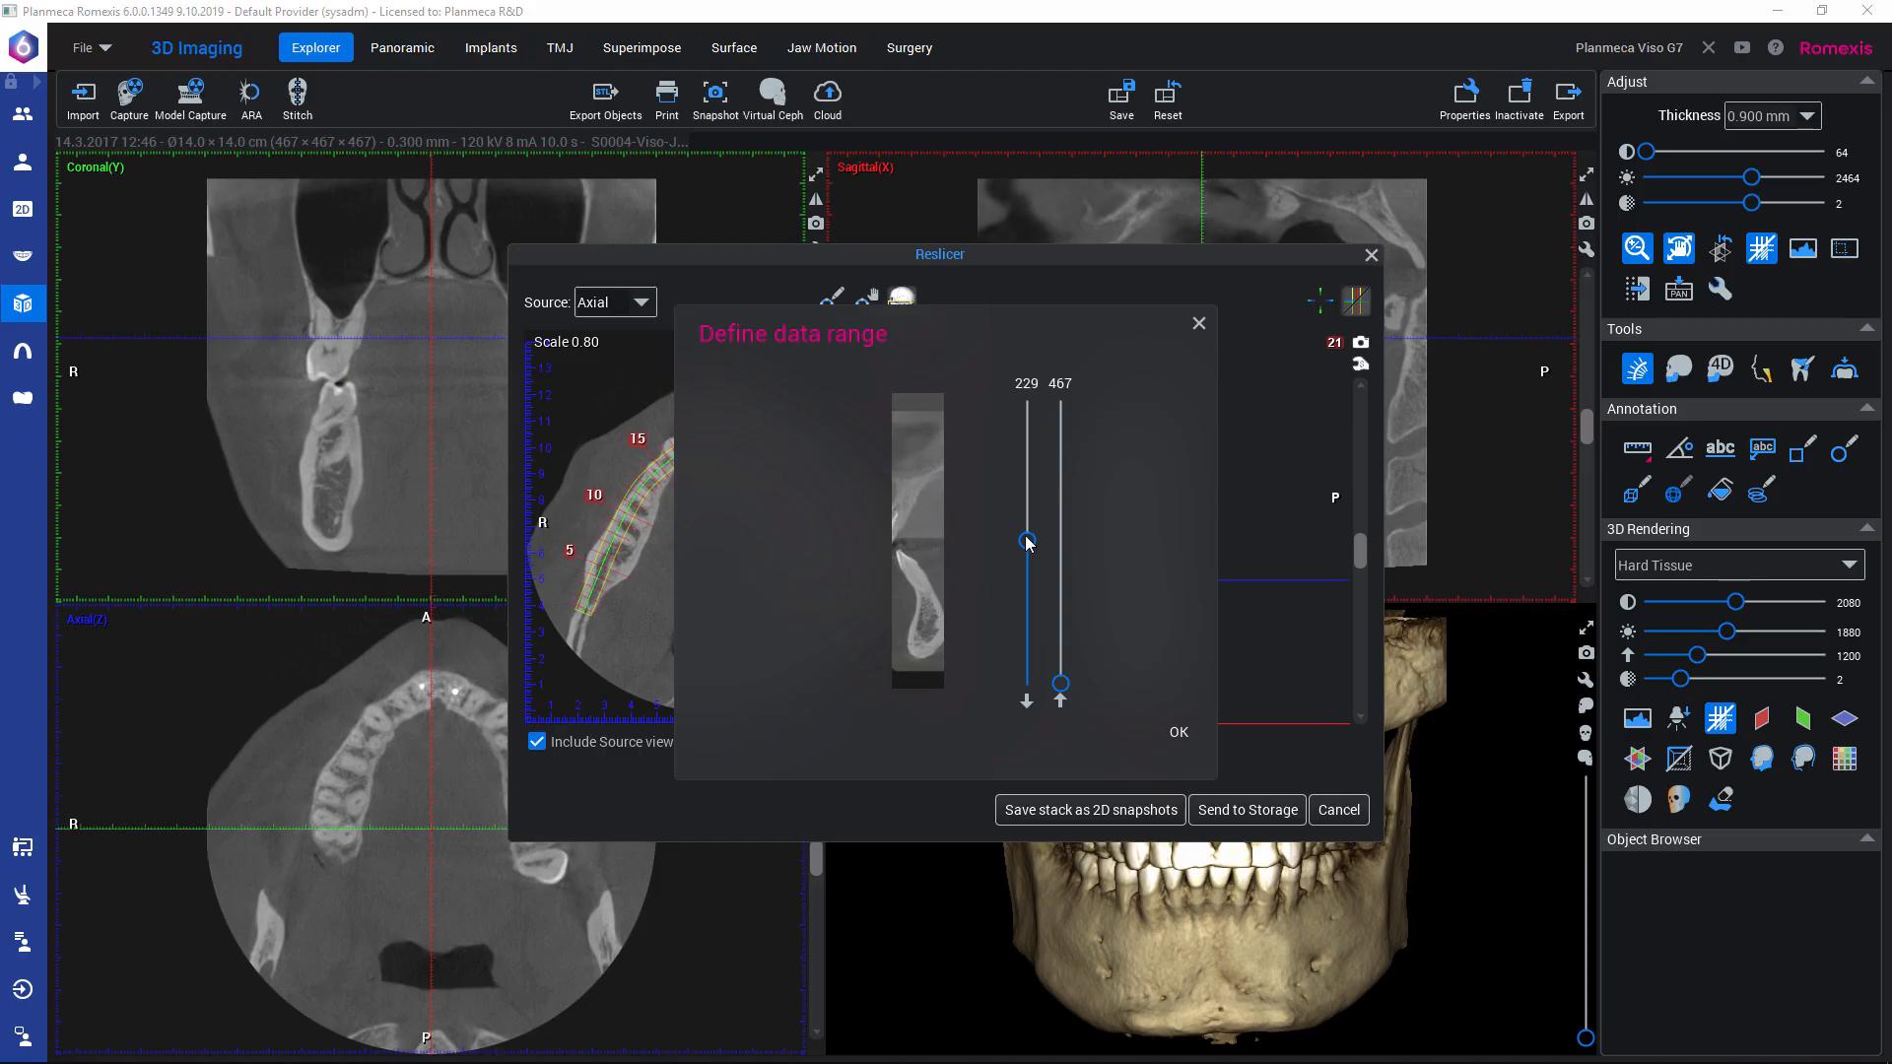
drag(1062, 683, 1061, 669)
click(1181, 733)
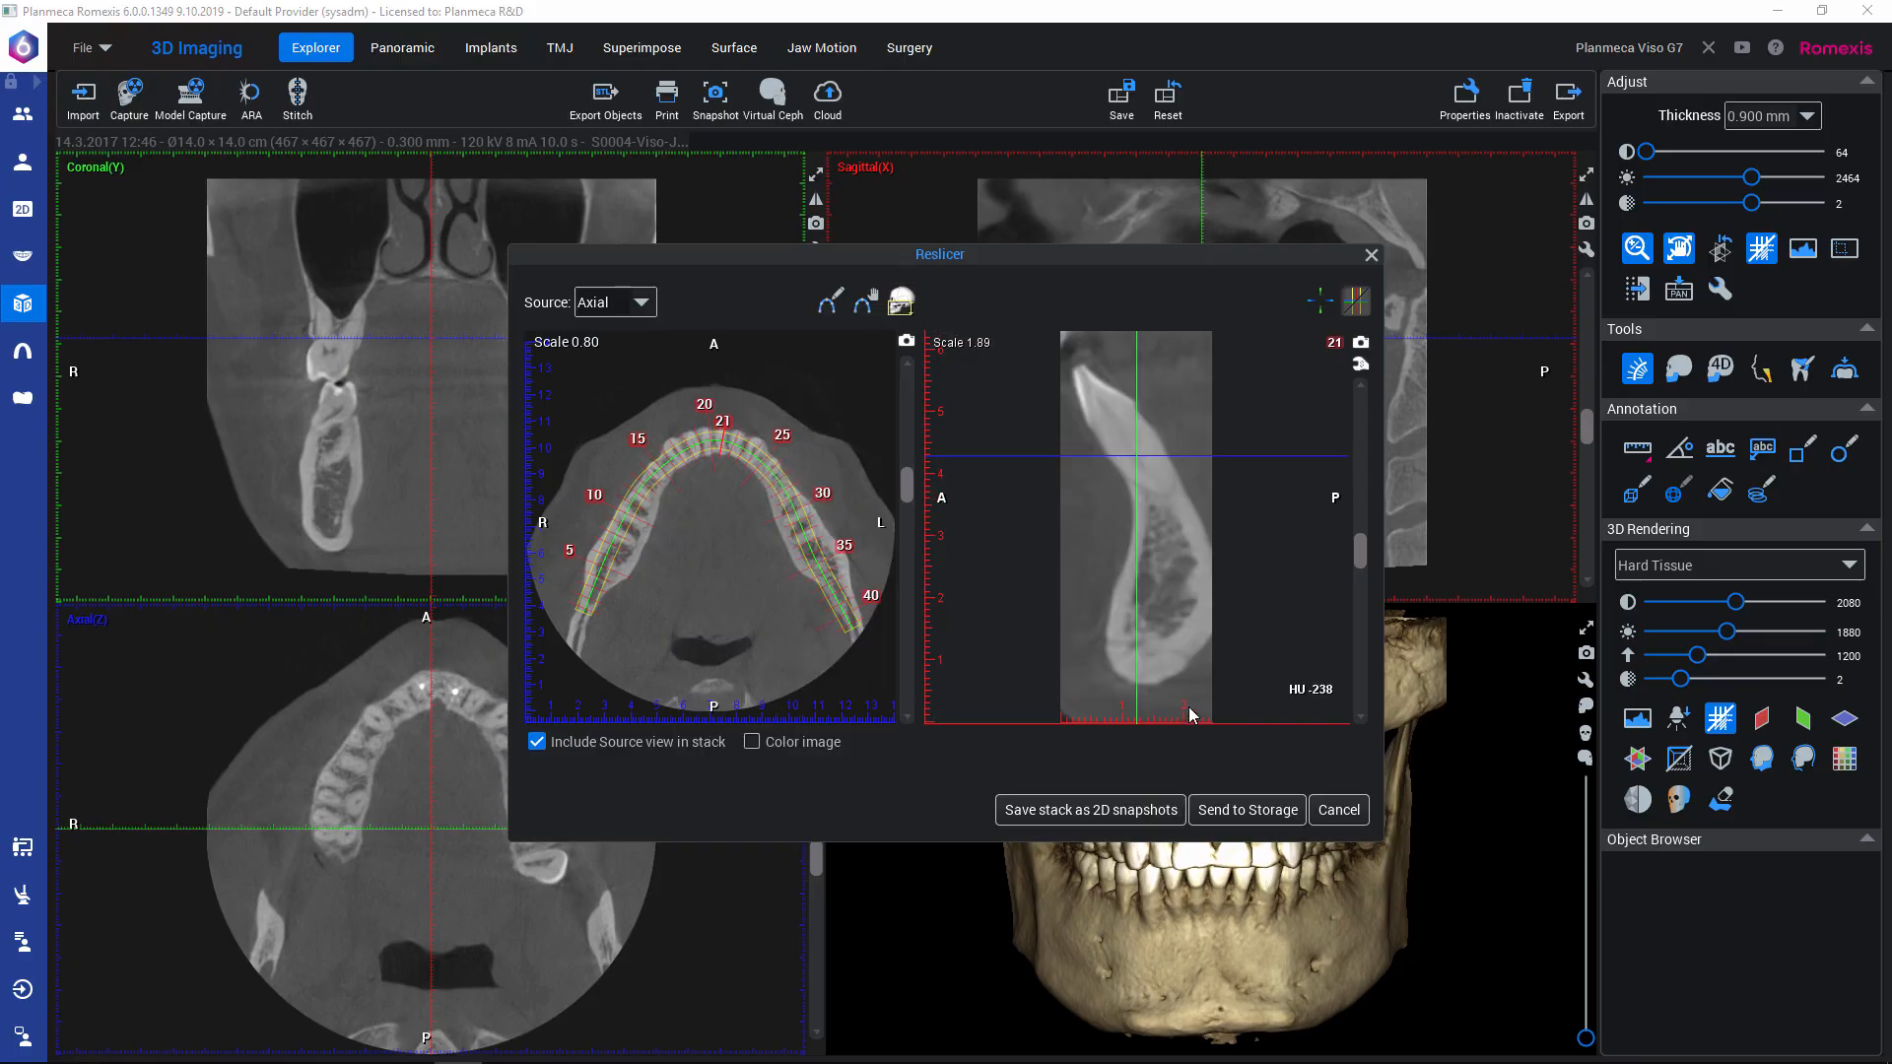
Browse through the cross-sectional slices along the arch and hide the reference lines.
drag(1360, 554, 1335, 409)
scroll(1336, 409, down, 14)
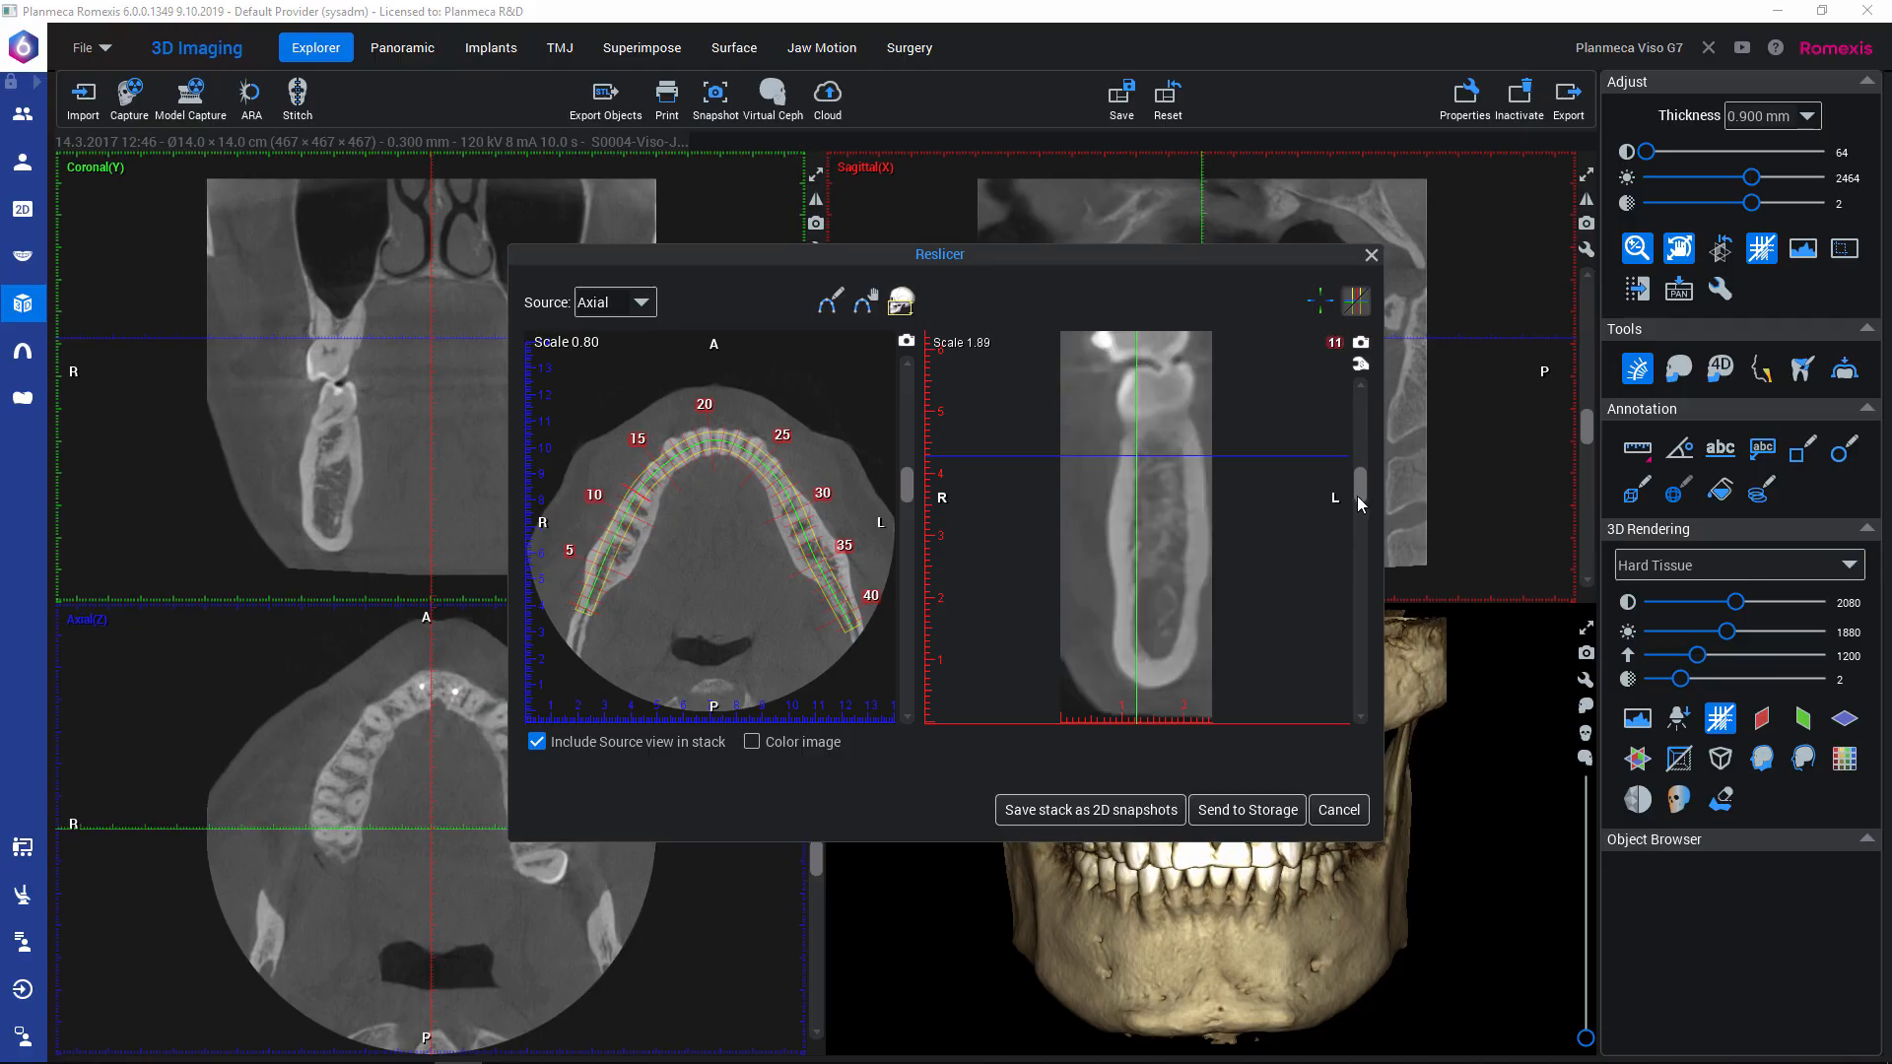
click(1320, 301)
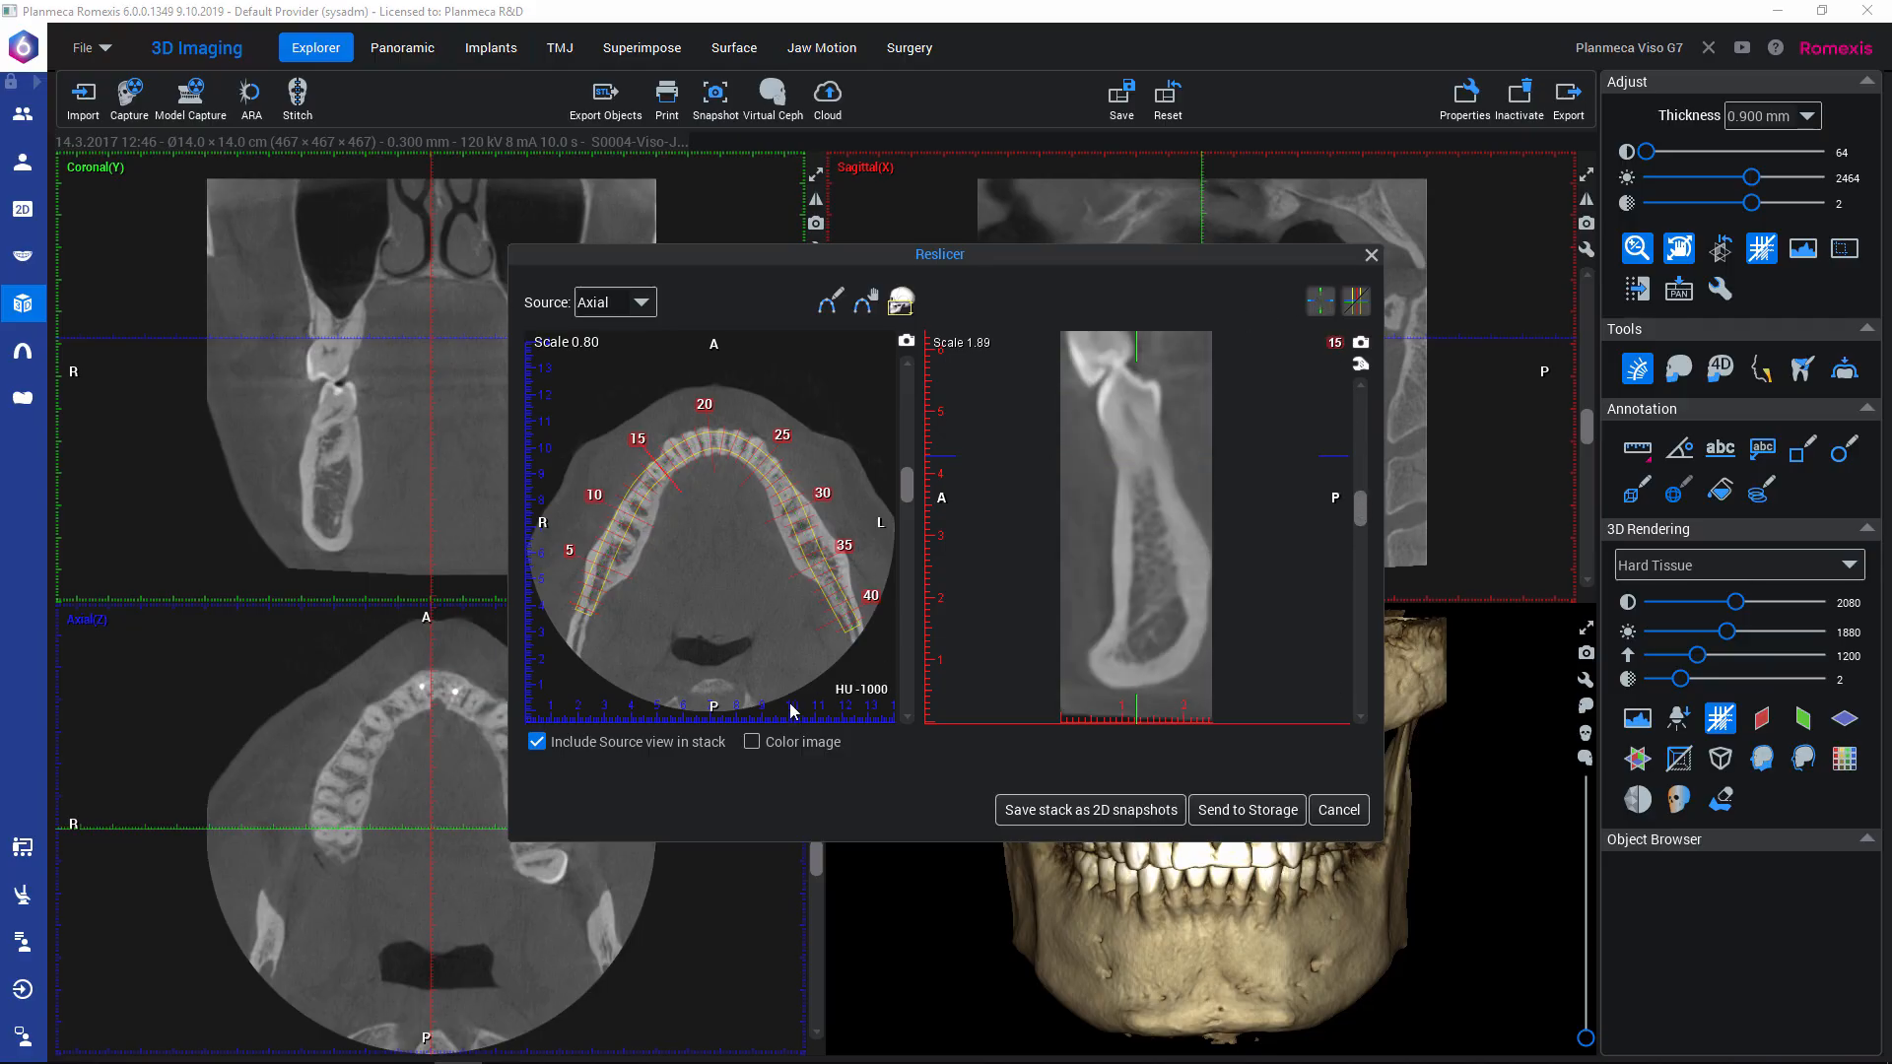
Enable colour images for the stack and save the cross-sectional slices with the source view as 2D snapshots.
click(751, 741)
click(1027, 818)
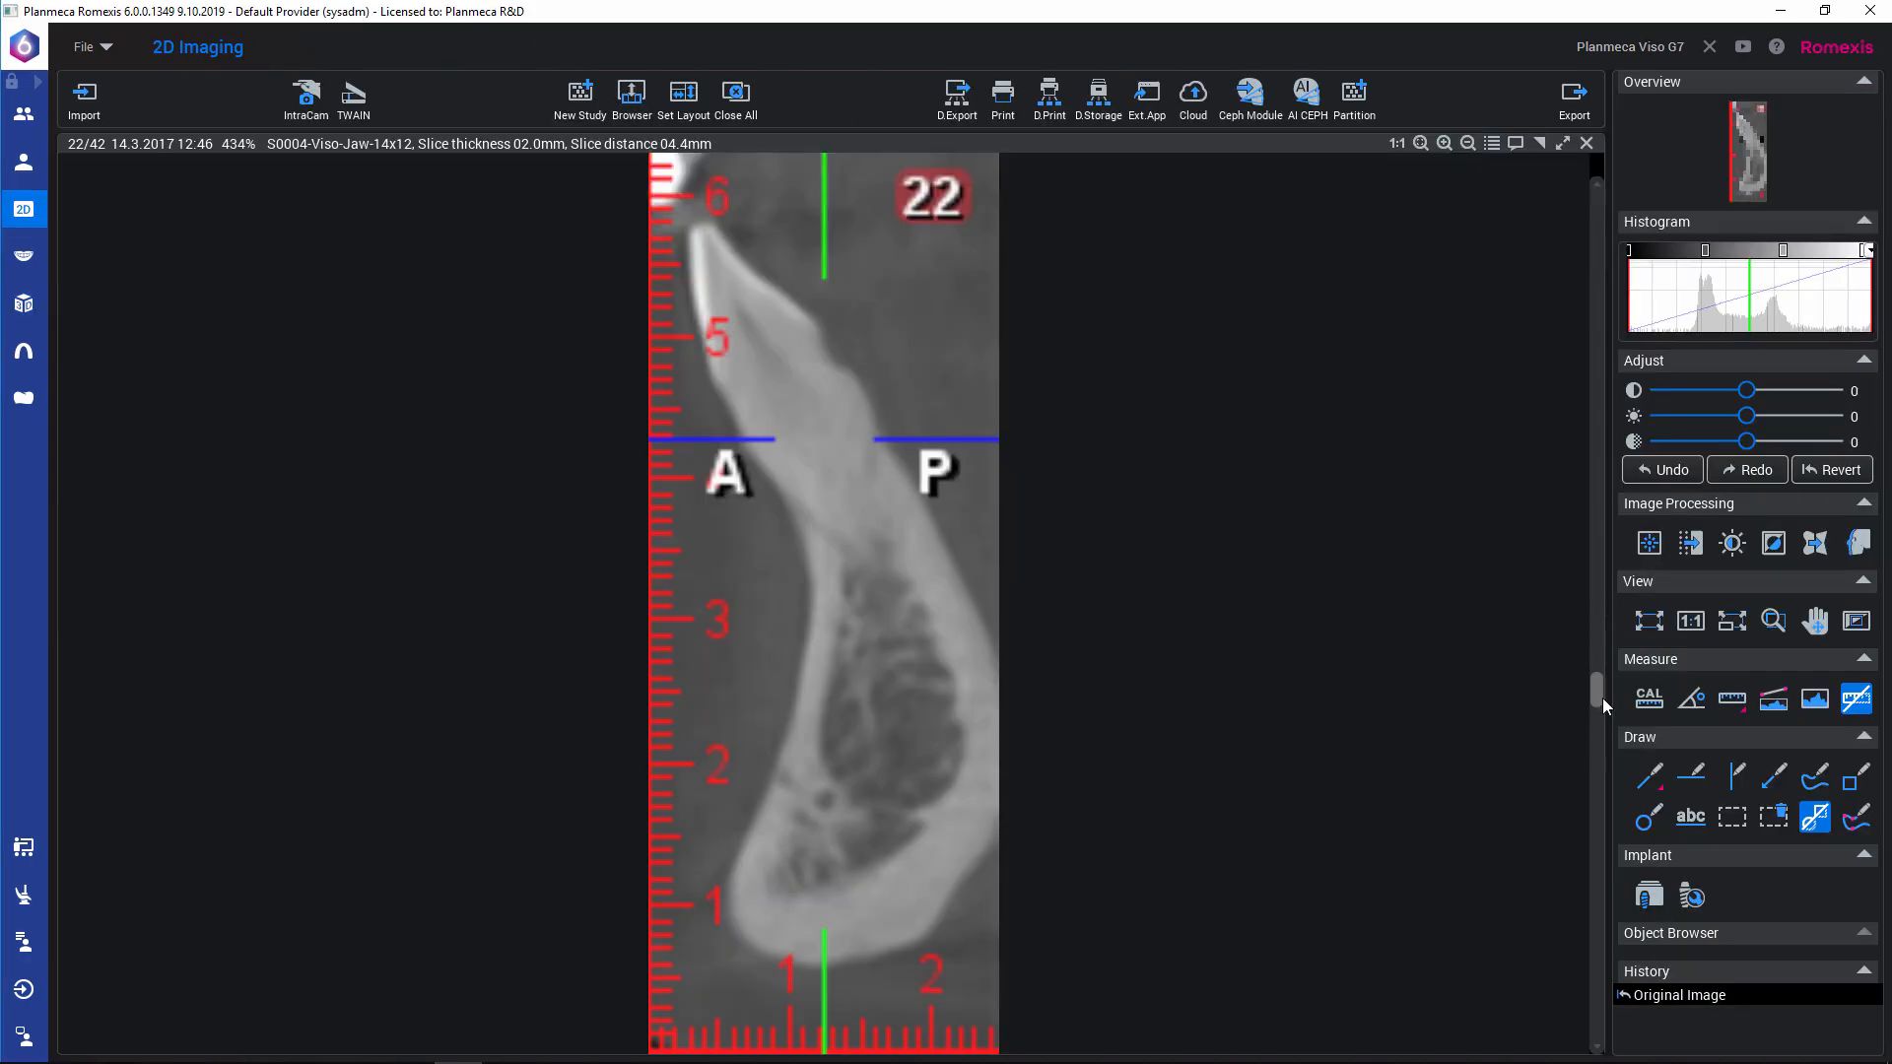
Examine the saved 2D snapshot stack, going to the axial source image at its end and back through the cross-sectional slices.
drag(1598, 692, 1612, 1046)
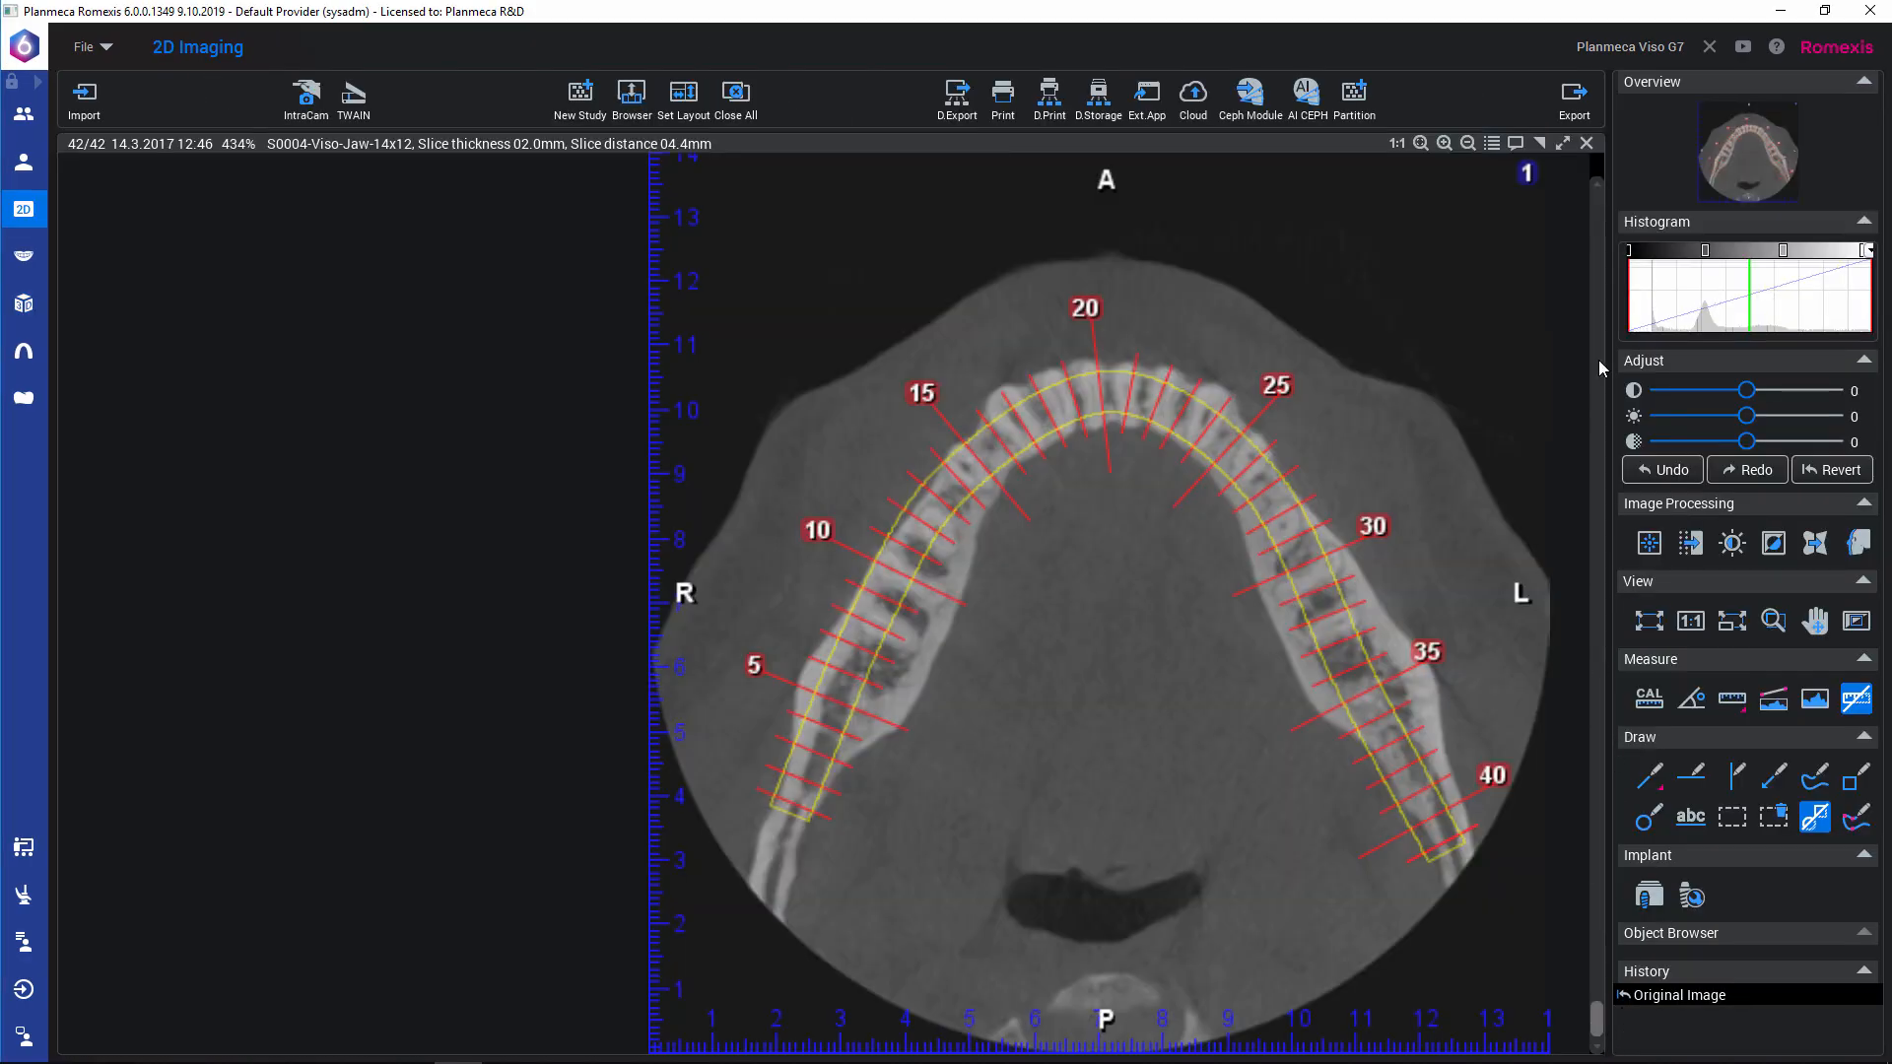
scroll(1598, 182, up, 7)
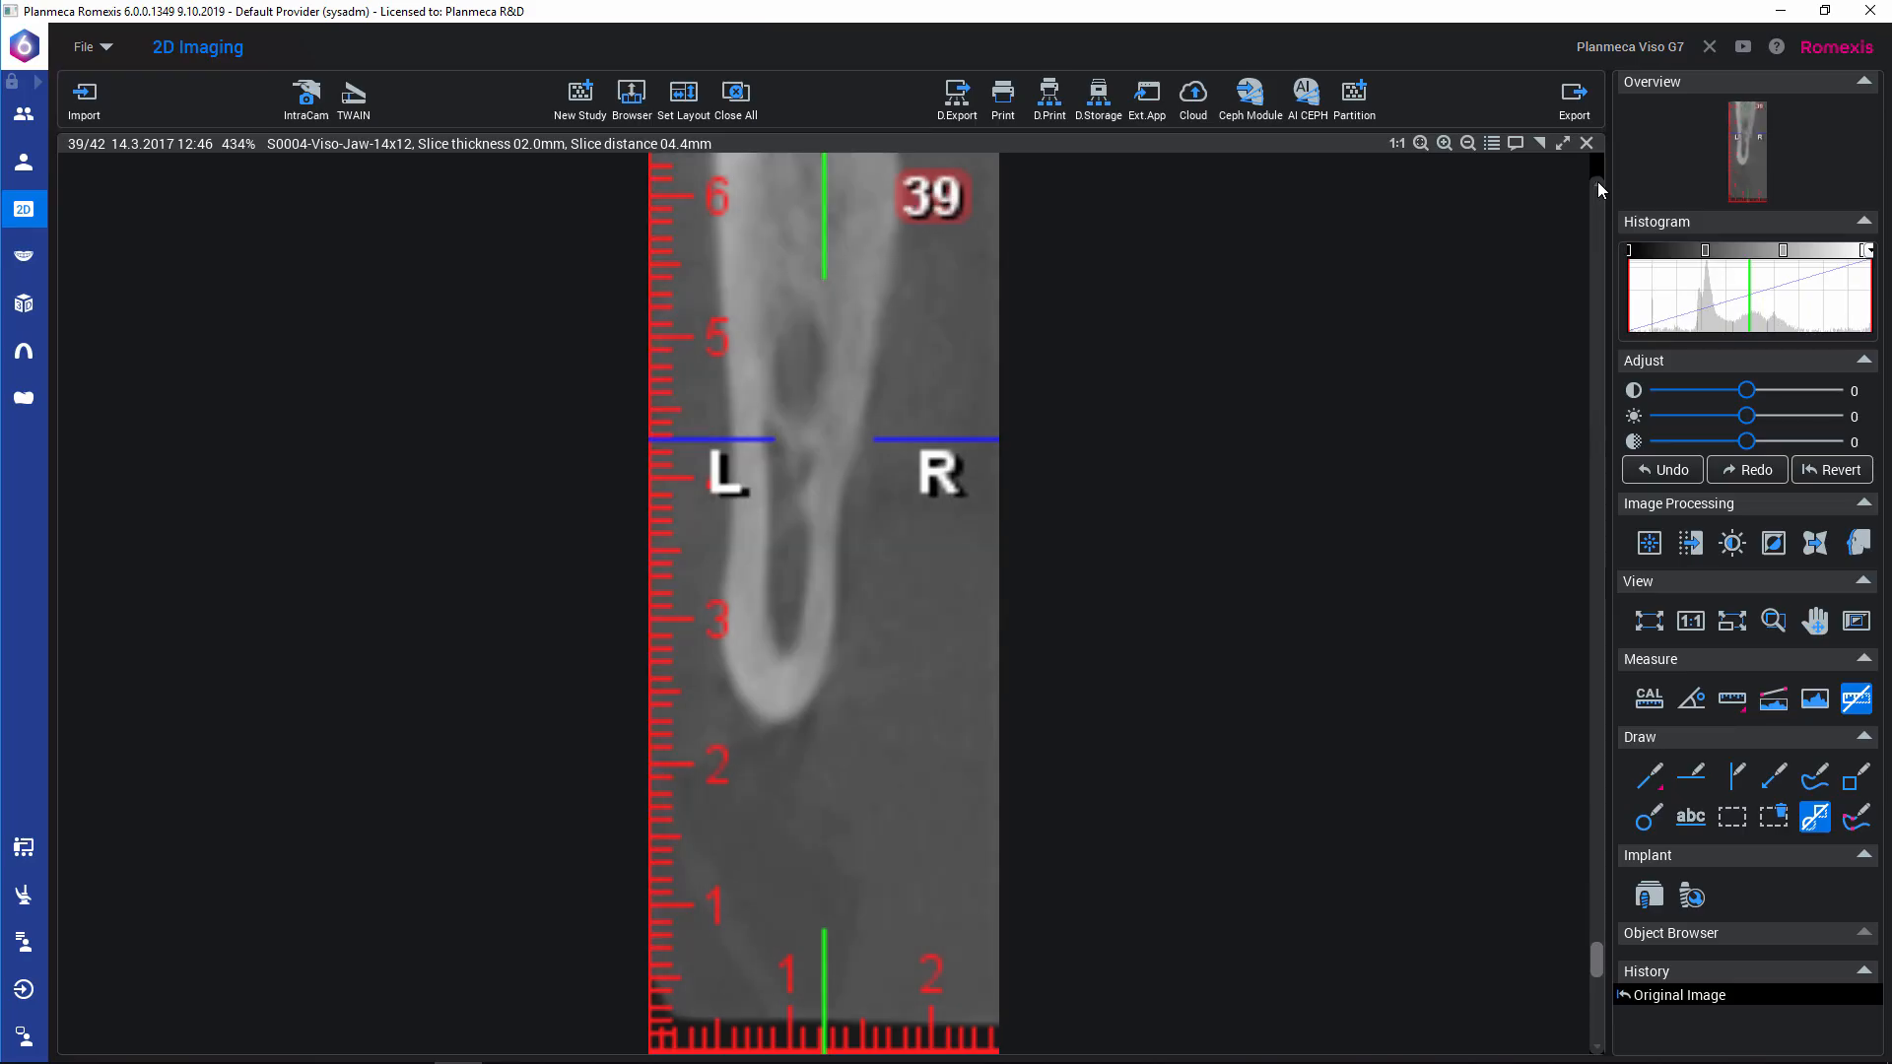
scroll(1598, 181, up, 10)
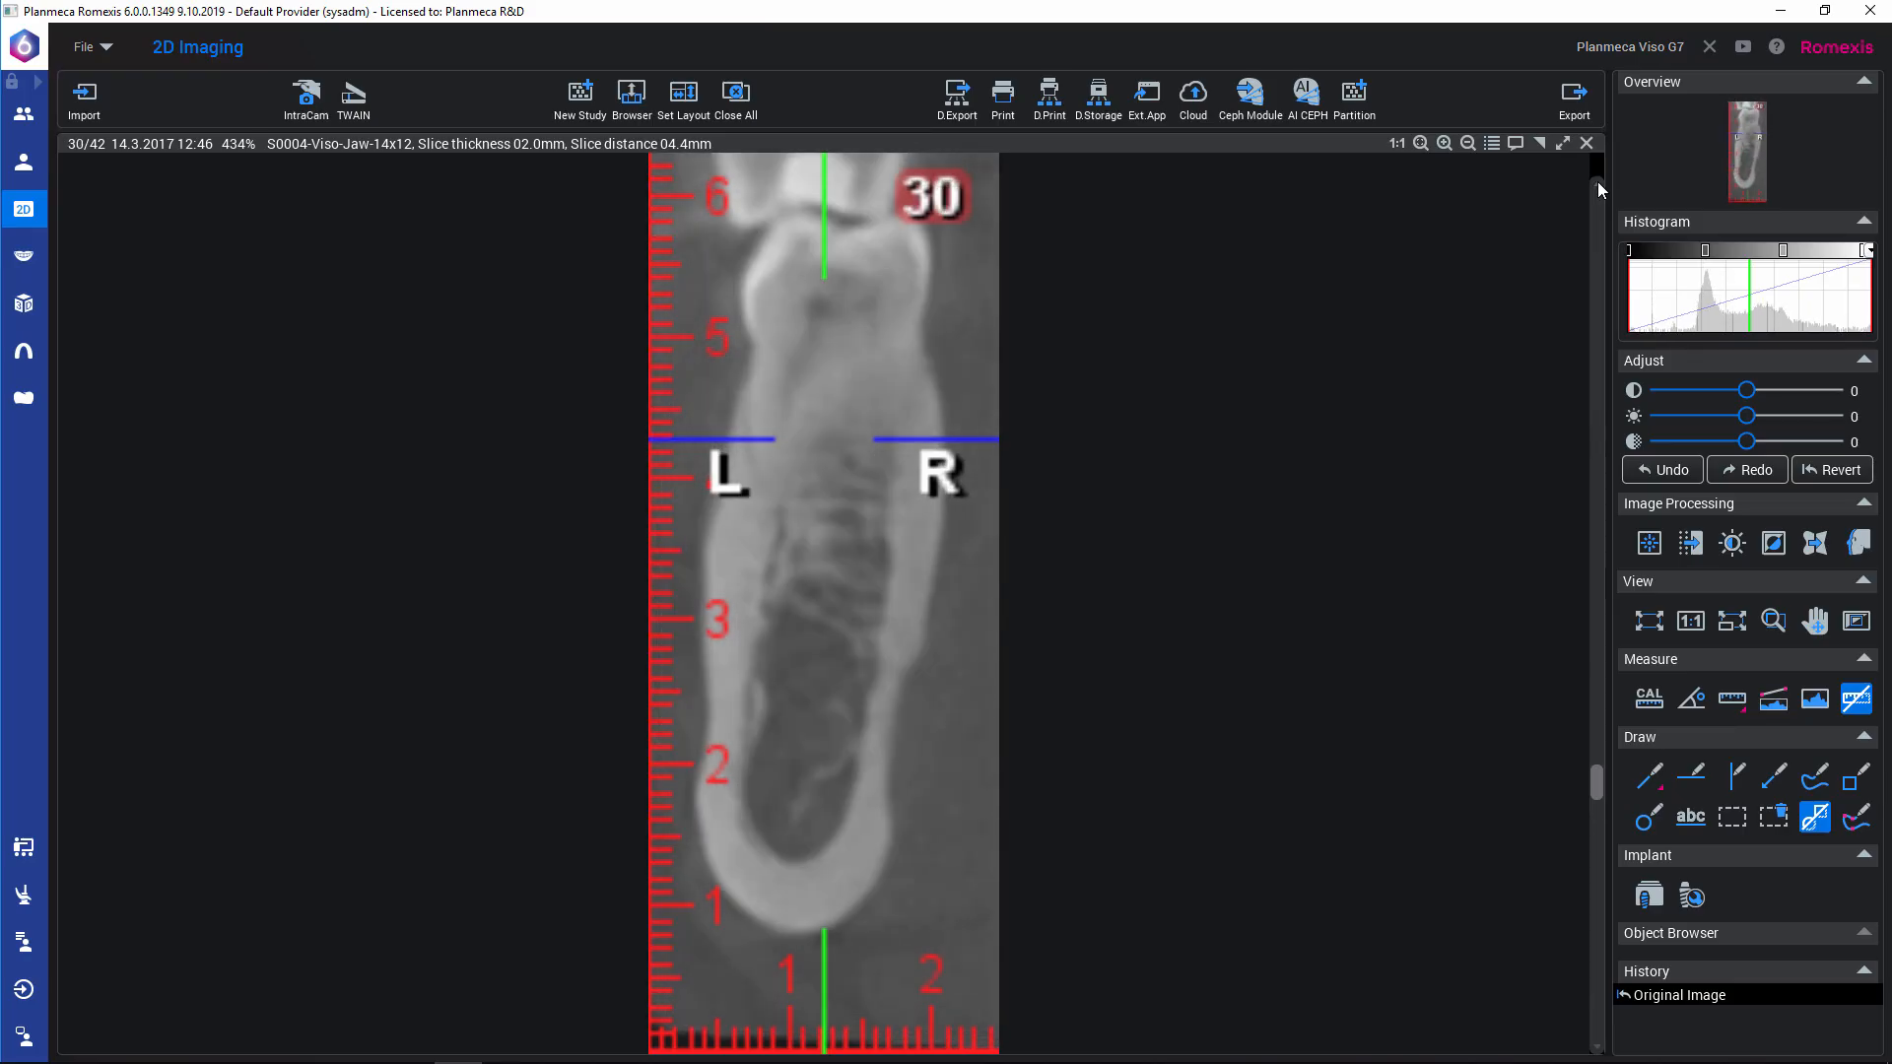
scroll(1598, 181, up, 20)
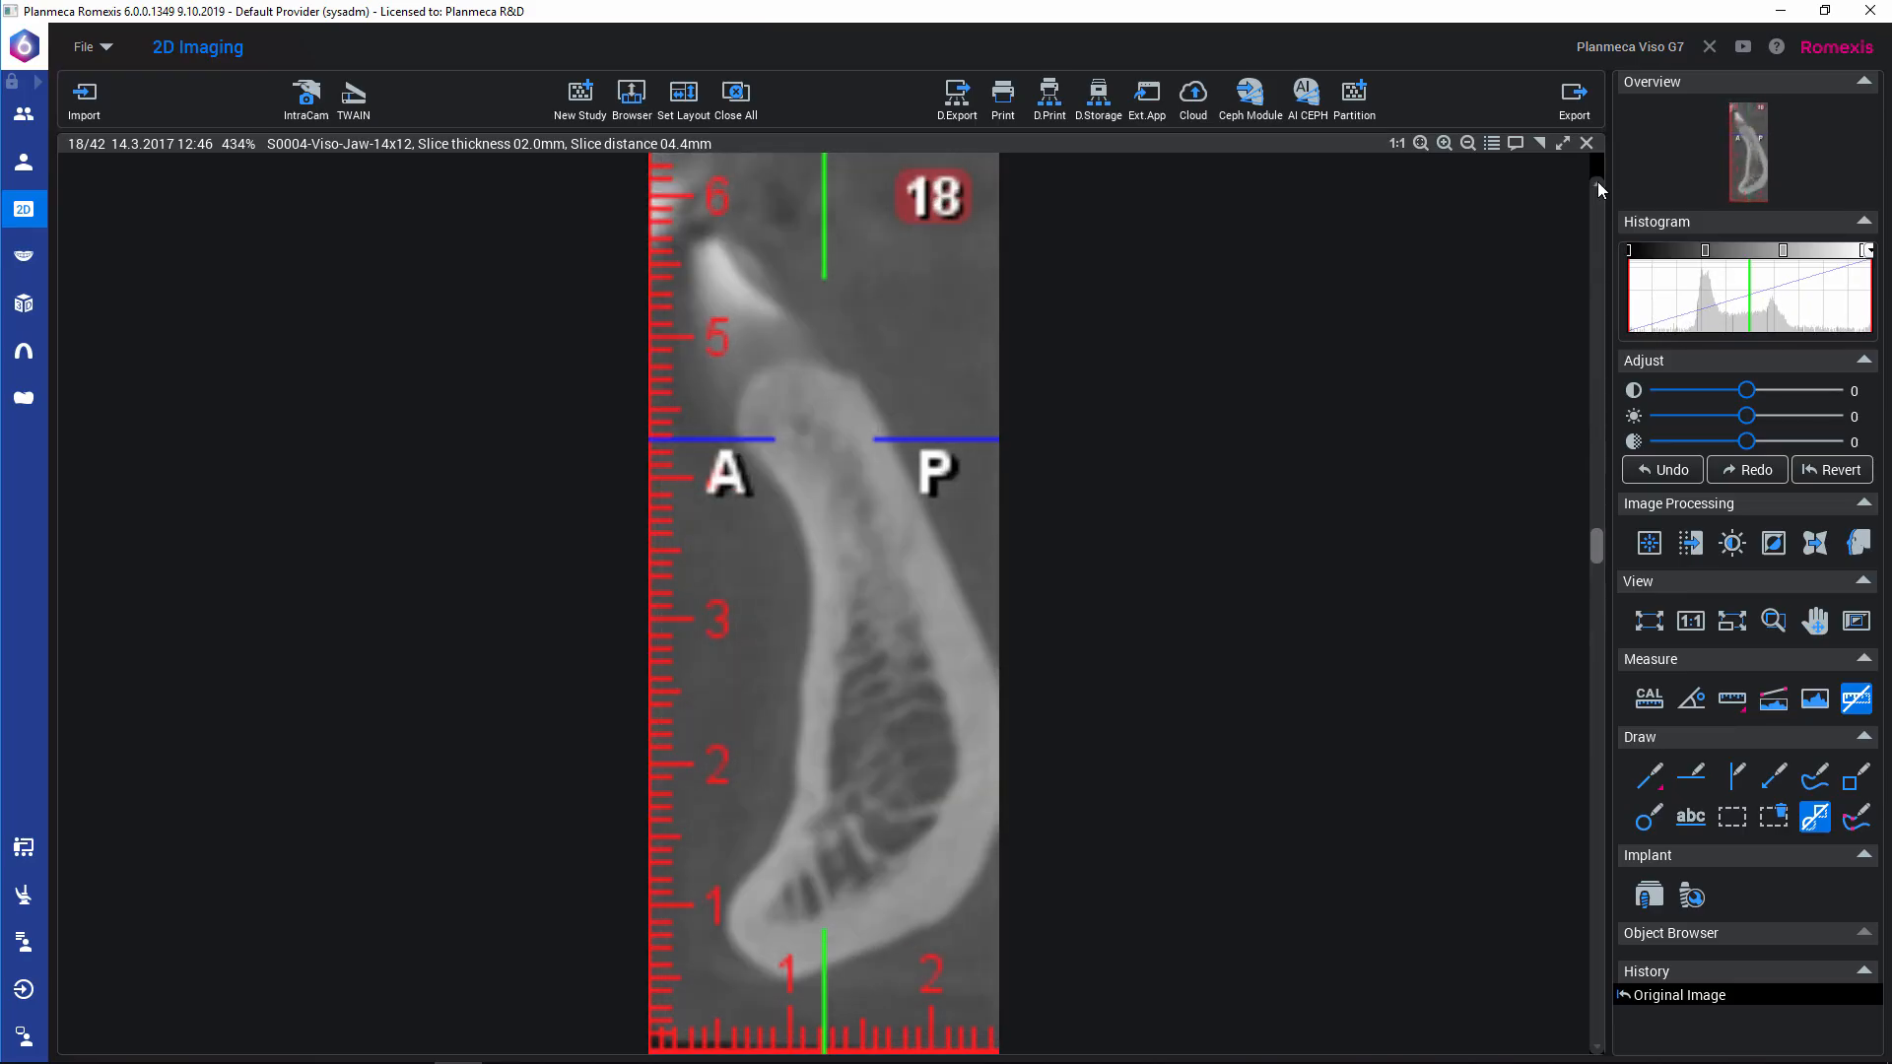
scroll(1598, 181, up, 1)
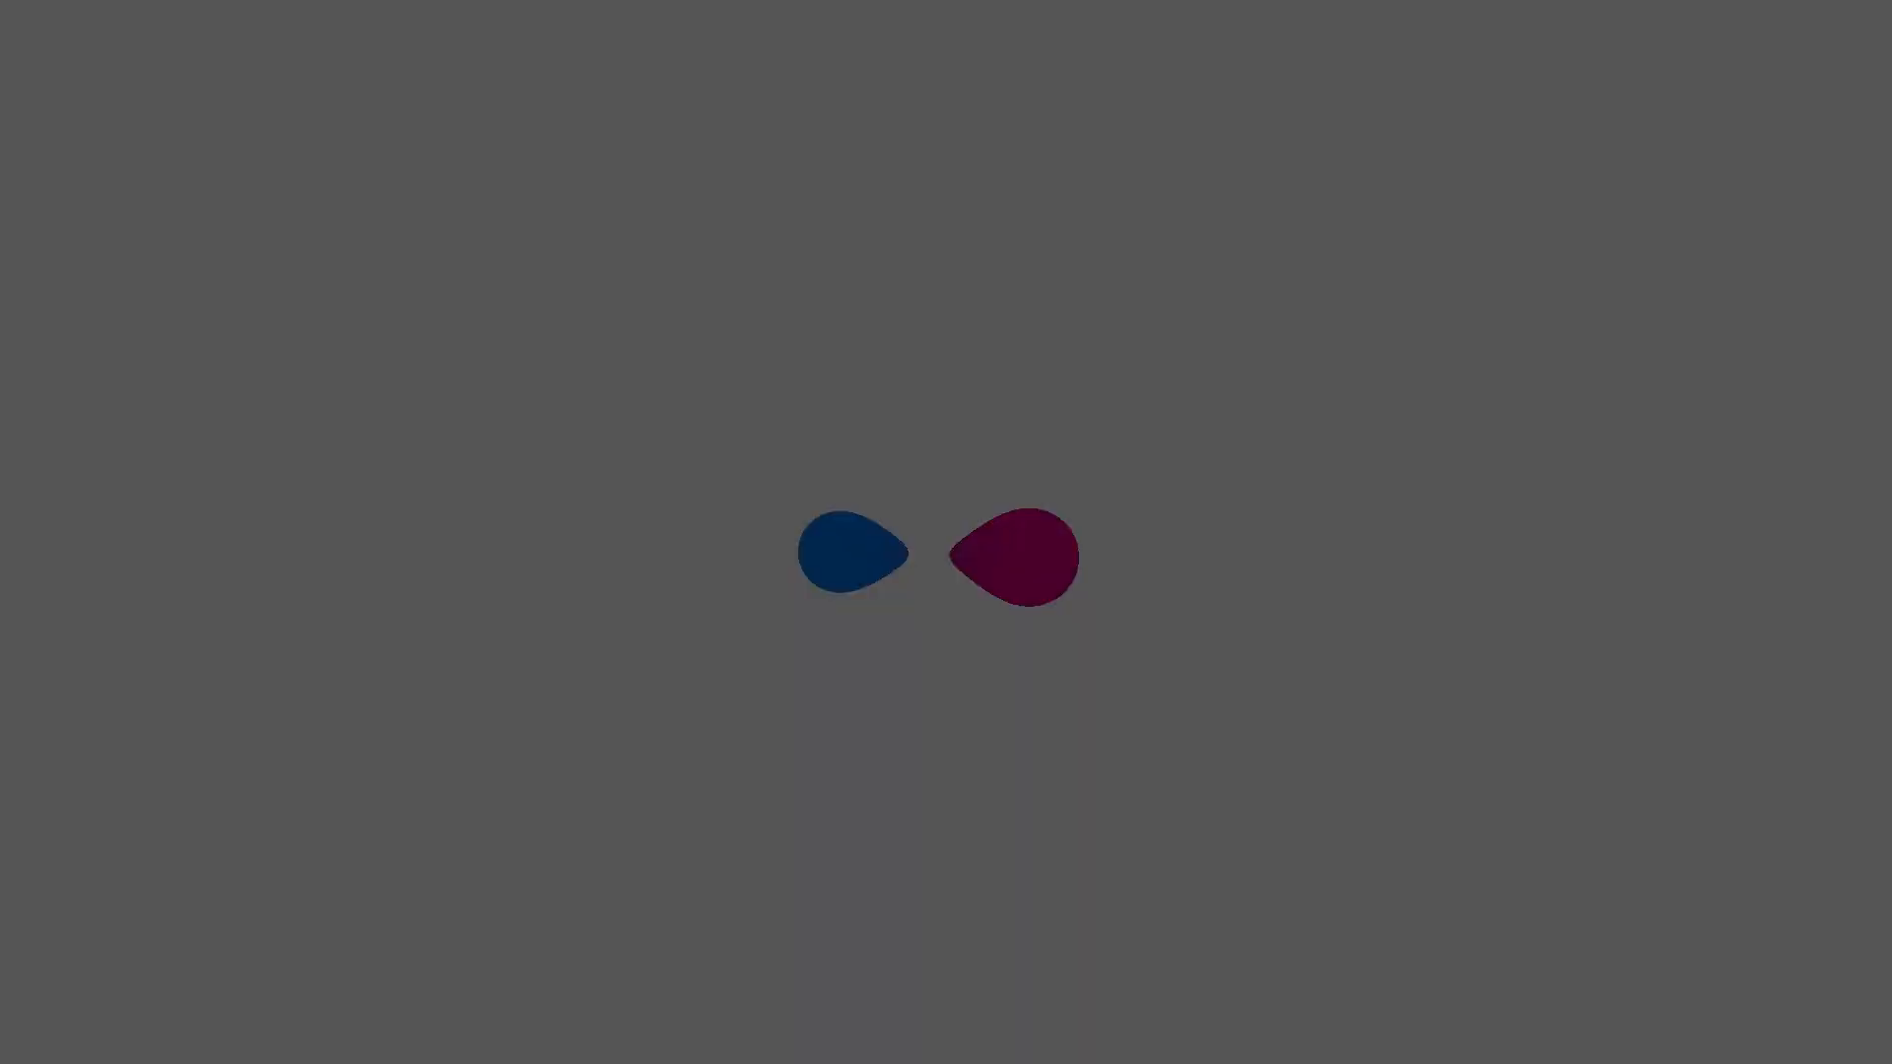